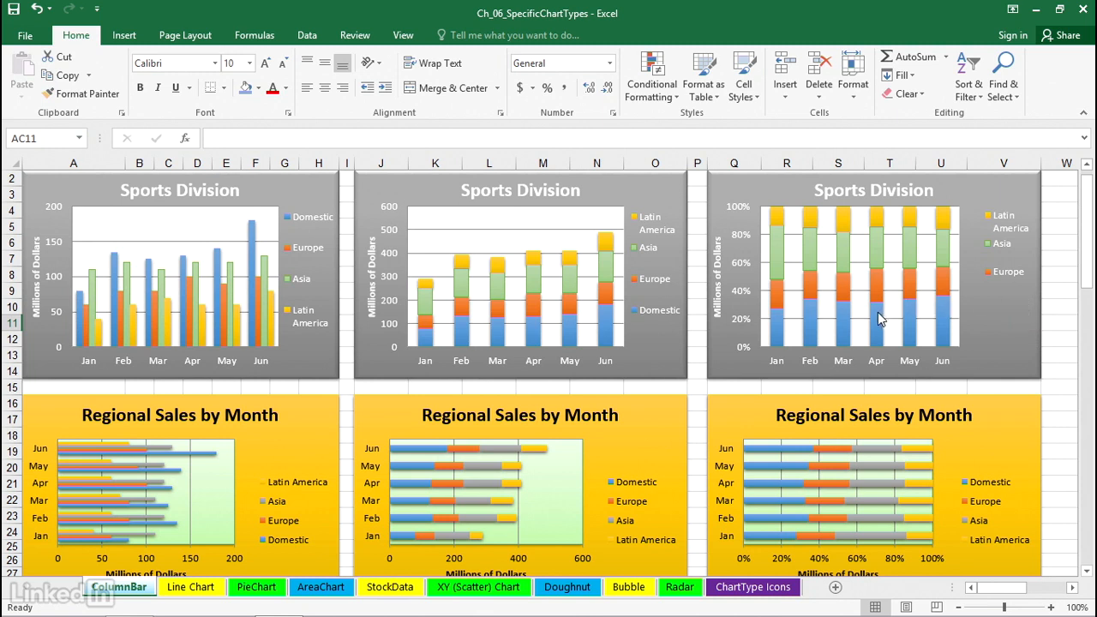
# Examine the Asia values in the 100% stacked Sports Division chart and compare with the Regional Sales bar charts and source data
pyautogui.moveTo(776, 254)
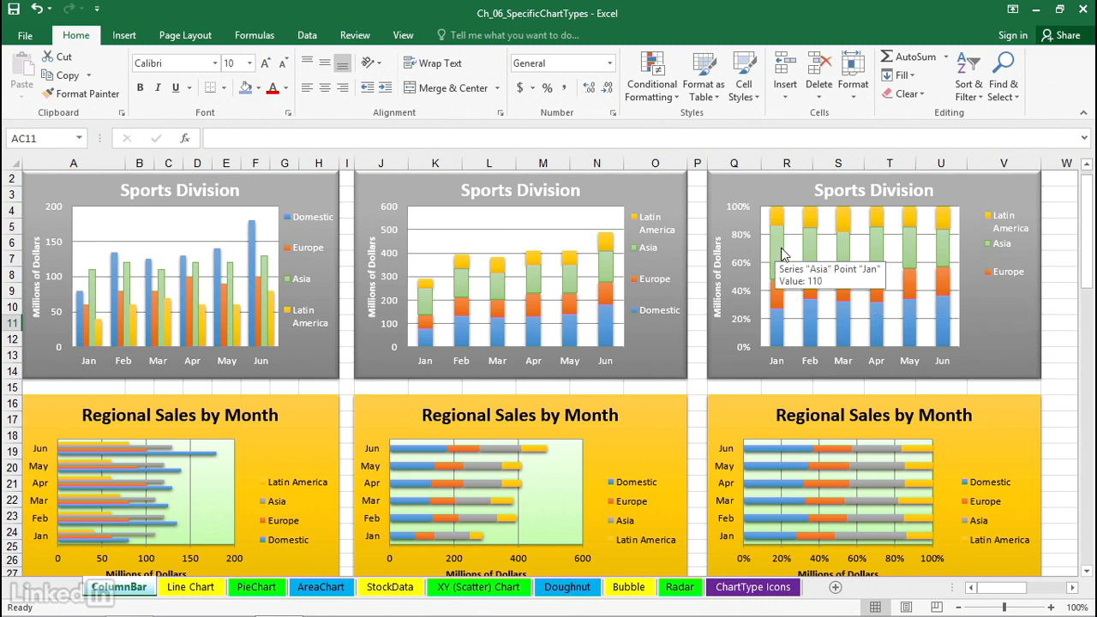
pyautogui.moveTo(813, 254)
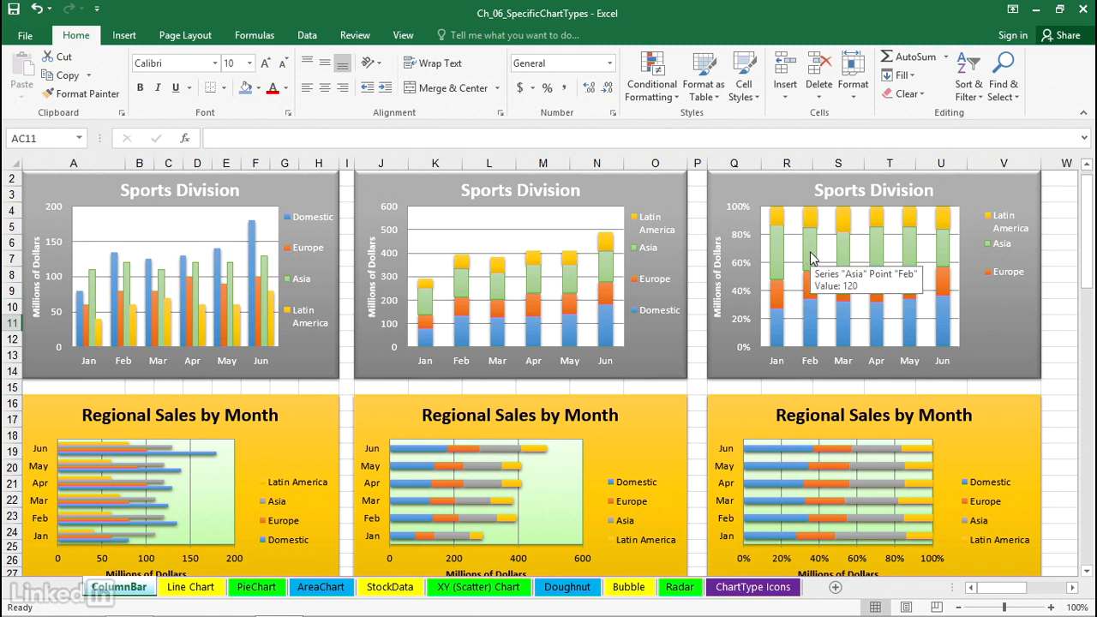
pyautogui.scroll(-4, 788, 291)
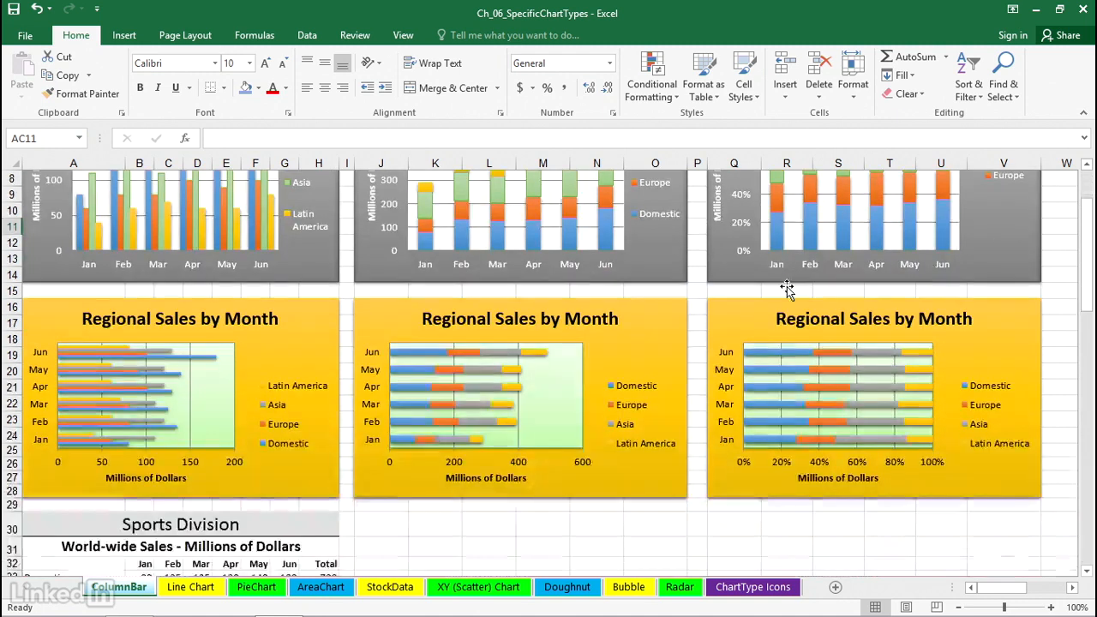
pyautogui.moveTo(788, 296)
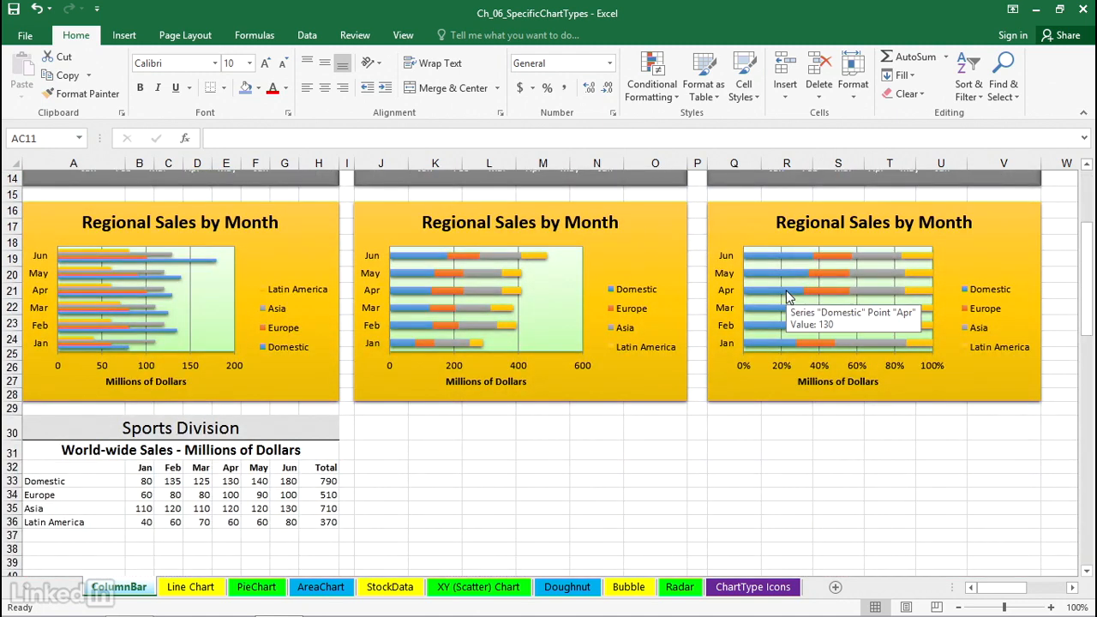
pyautogui.scroll(4, 788, 296)
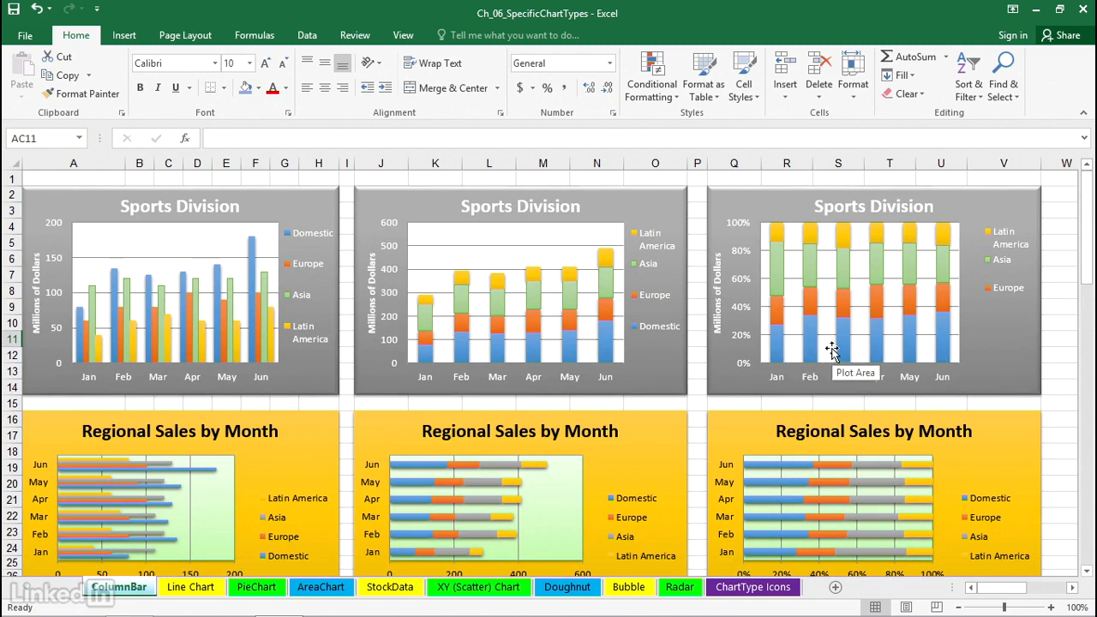
pyautogui.moveTo(839, 347)
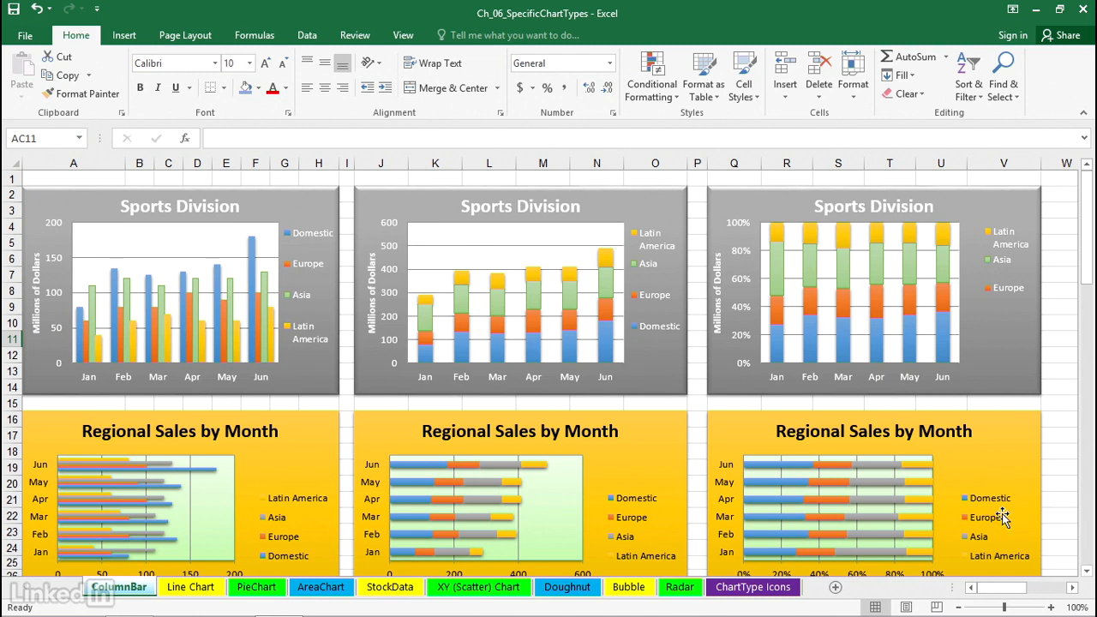
# Create a default column chart from the Department and Salaries table and place it beside the top of the data
pyautogui.click(1072, 588)
pyautogui.click(1072, 588)
pyautogui.click(1073, 589)
pyautogui.click(1072, 589)
pyautogui.click(1072, 589)
pyautogui.click(1072, 588)
pyautogui.click(1072, 589)
pyautogui.click(1072, 589)
pyautogui.click(1072, 589)
pyautogui.click(1072, 589)
pyautogui.click(1072, 589)
pyautogui.click(1072, 588)
pyautogui.click(1072, 589)
pyautogui.click(1072, 589)
pyautogui.click(1072, 589)
pyautogui.click(1072, 589)
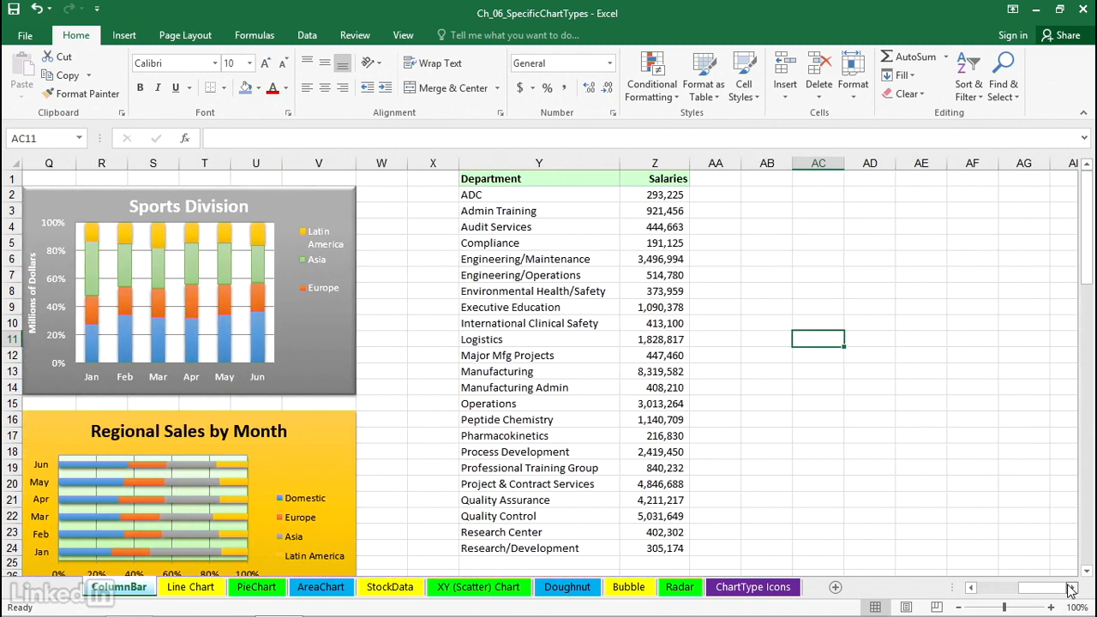
pyautogui.click(1072, 589)
pyautogui.click(1072, 589)
pyautogui.click(1073, 588)
pyautogui.click(1072, 589)
pyautogui.click(1072, 588)
pyautogui.click(1072, 589)
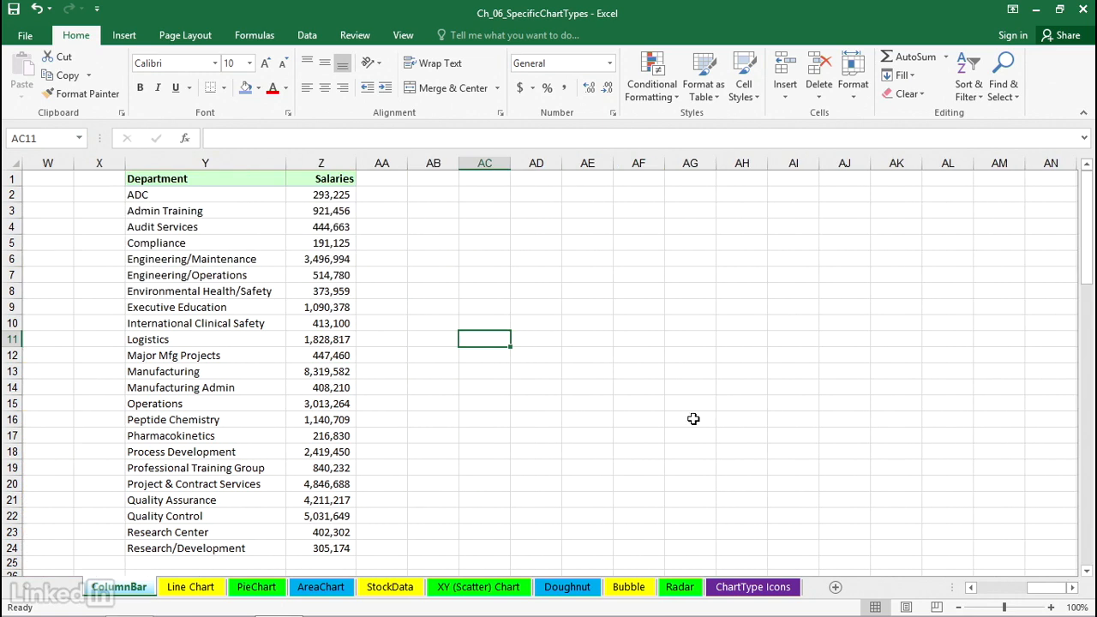
pyautogui.click(171, 211)
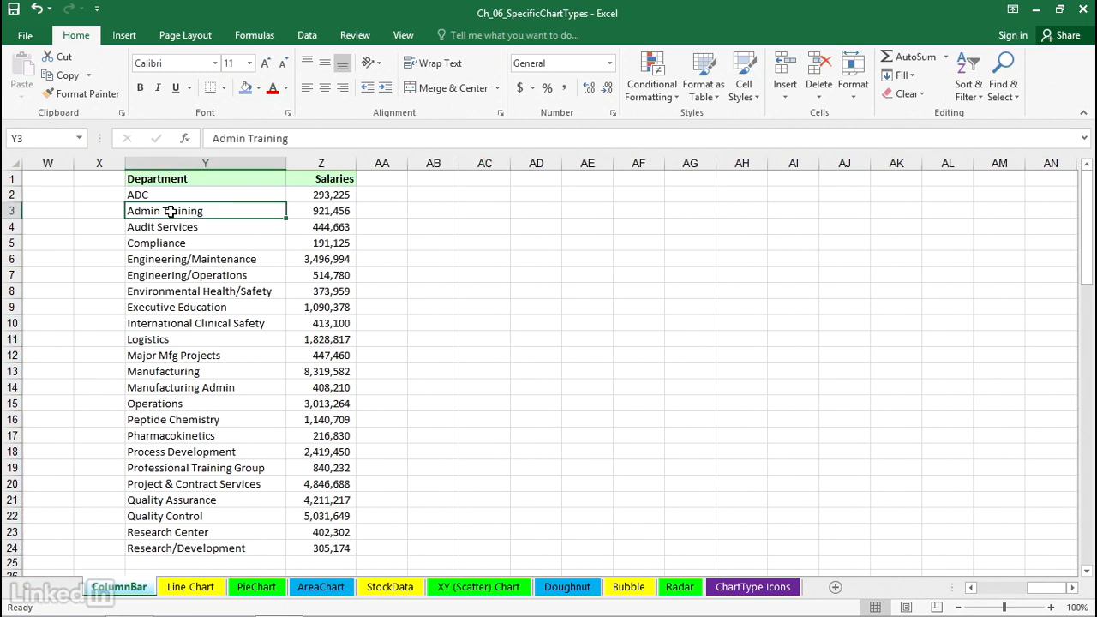
pyautogui.hotkey('alt', 'F1')
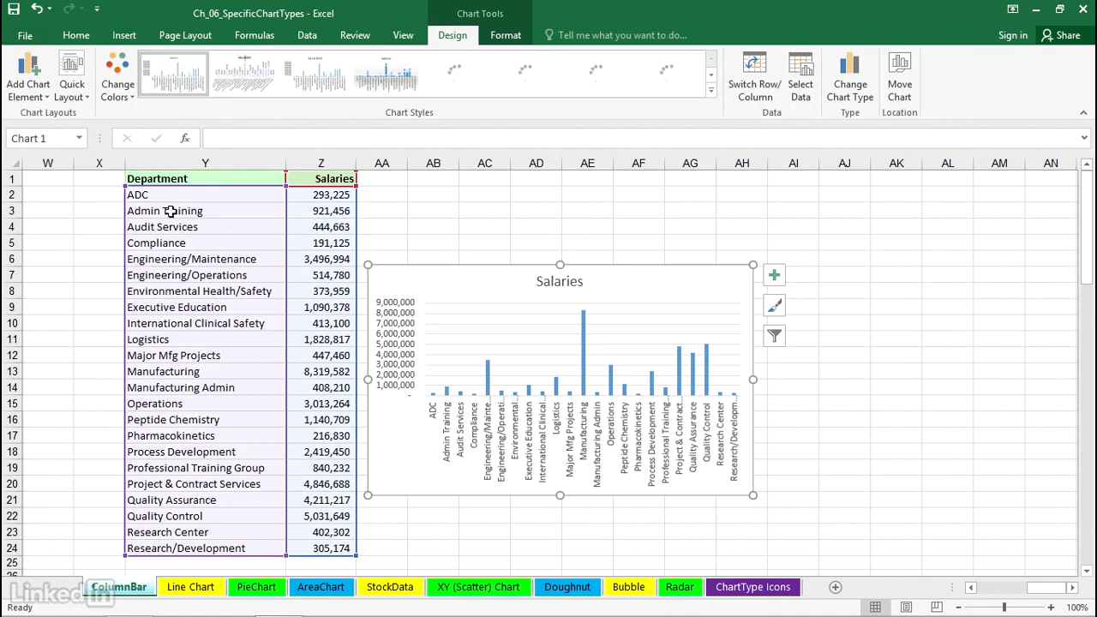
pyautogui.moveTo(682, 268); pyautogui.dragTo(698, 186)
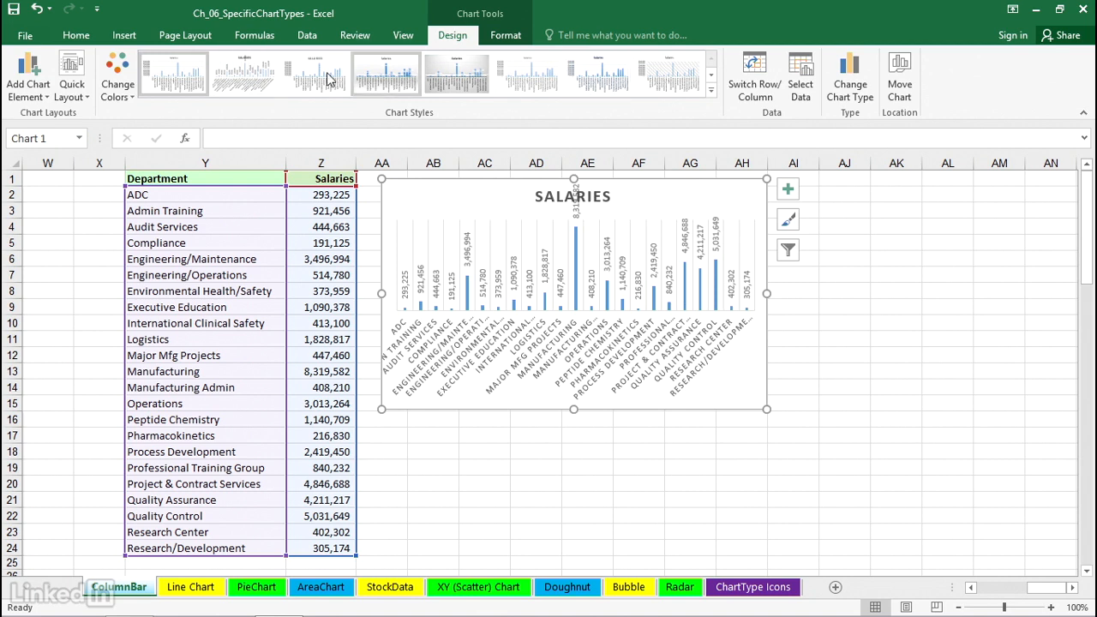
# Apply the second chart style to the Salaries chart and change its type to Clustered Bar
pyautogui.click(253, 77)
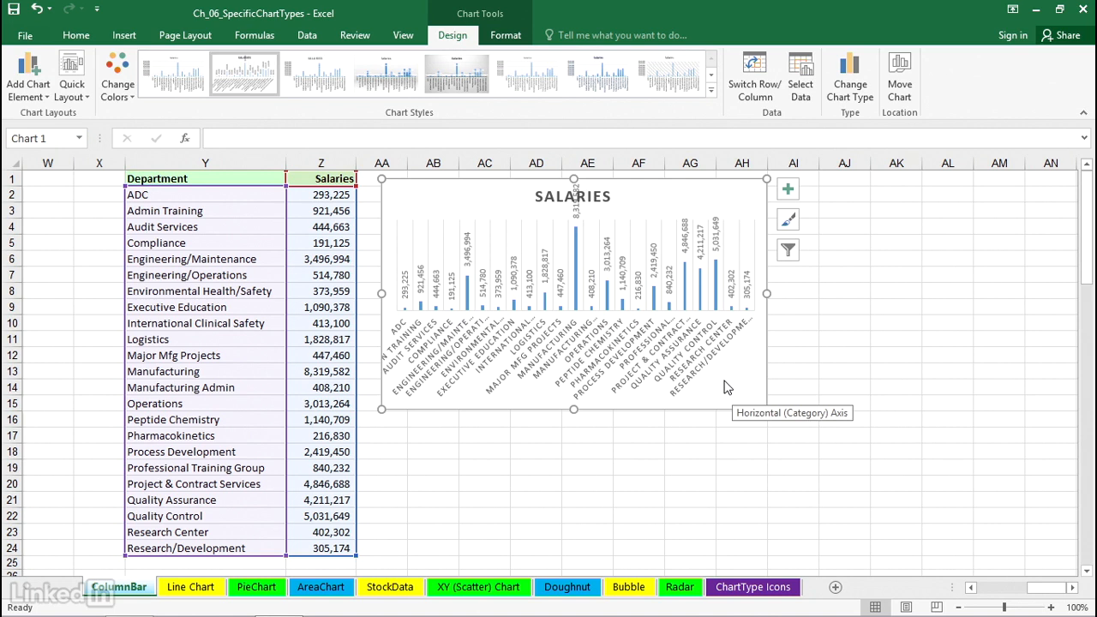
pyautogui.click(845, 88)
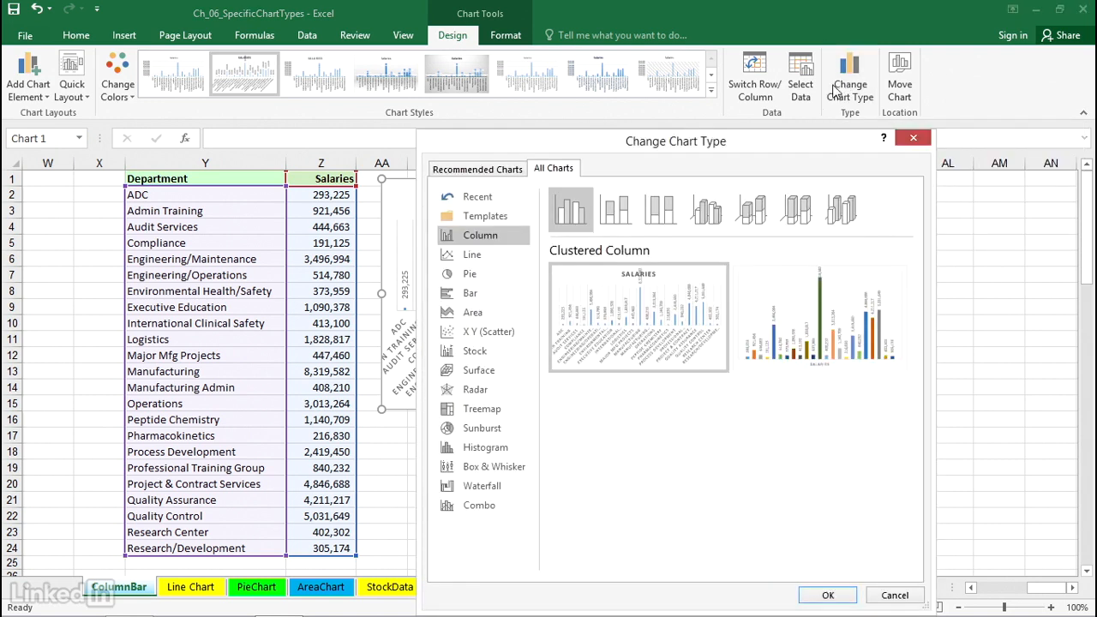
pyautogui.click(471, 292)
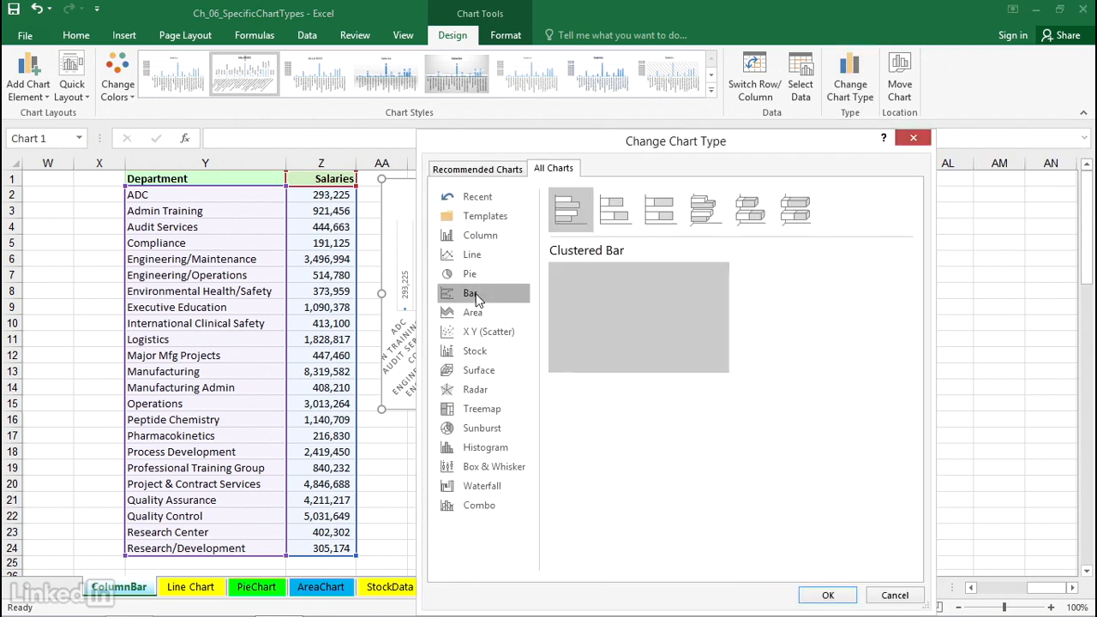
pyautogui.doubleClick(573, 218)
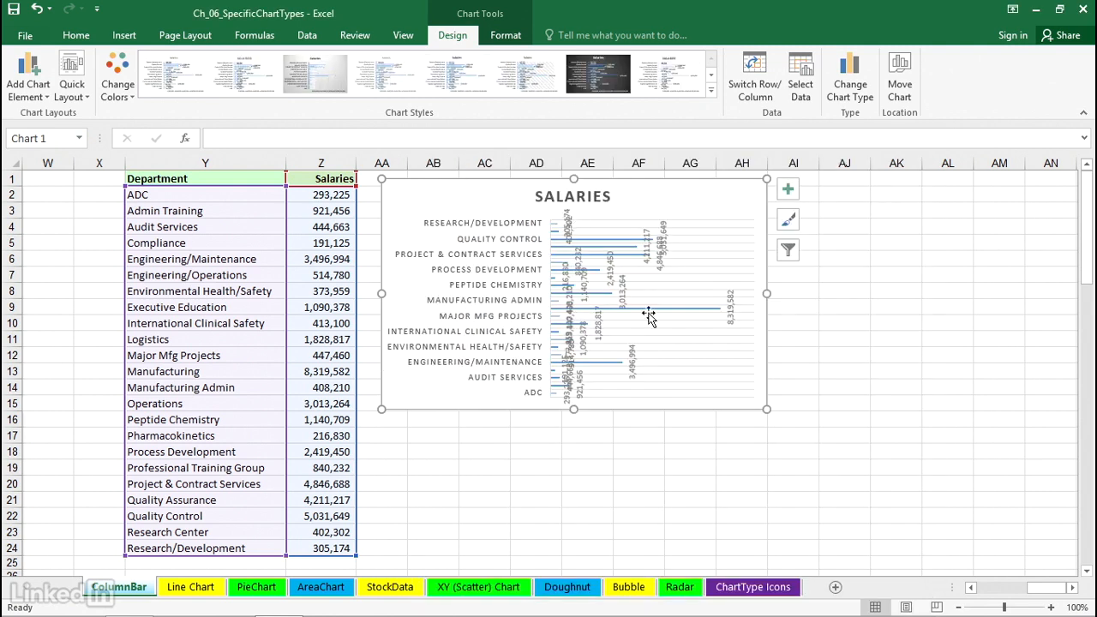
# Enlarge the Salaries bar chart to about column AJ and row 23, and apply the fourth chart style
pyautogui.moveTo(766, 409); pyautogui.dragTo(850, 530)
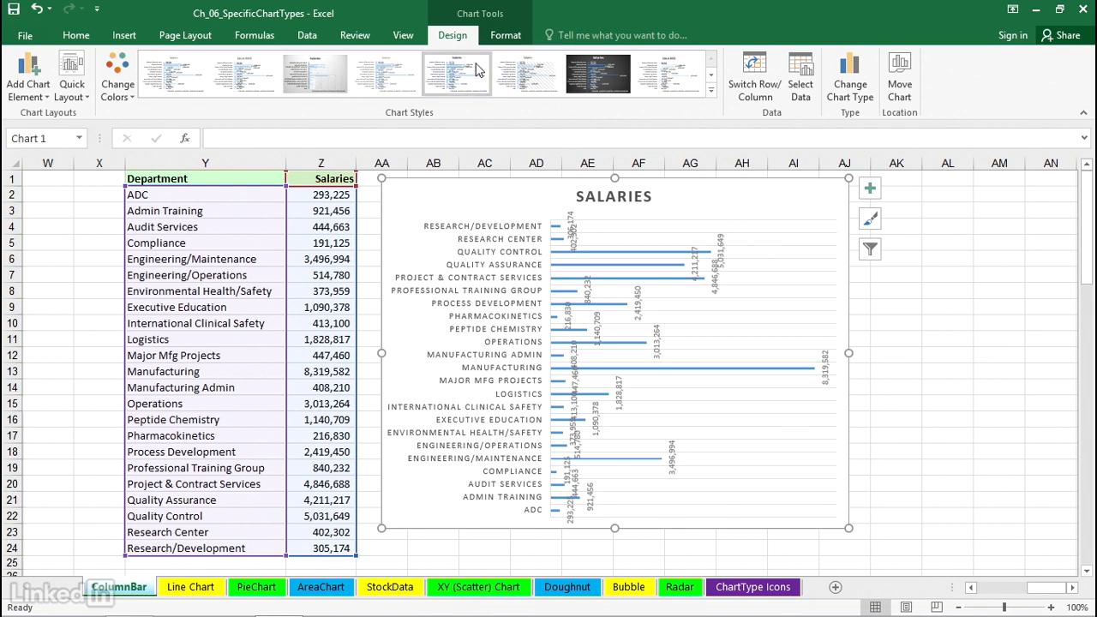
pyautogui.click(407, 69)
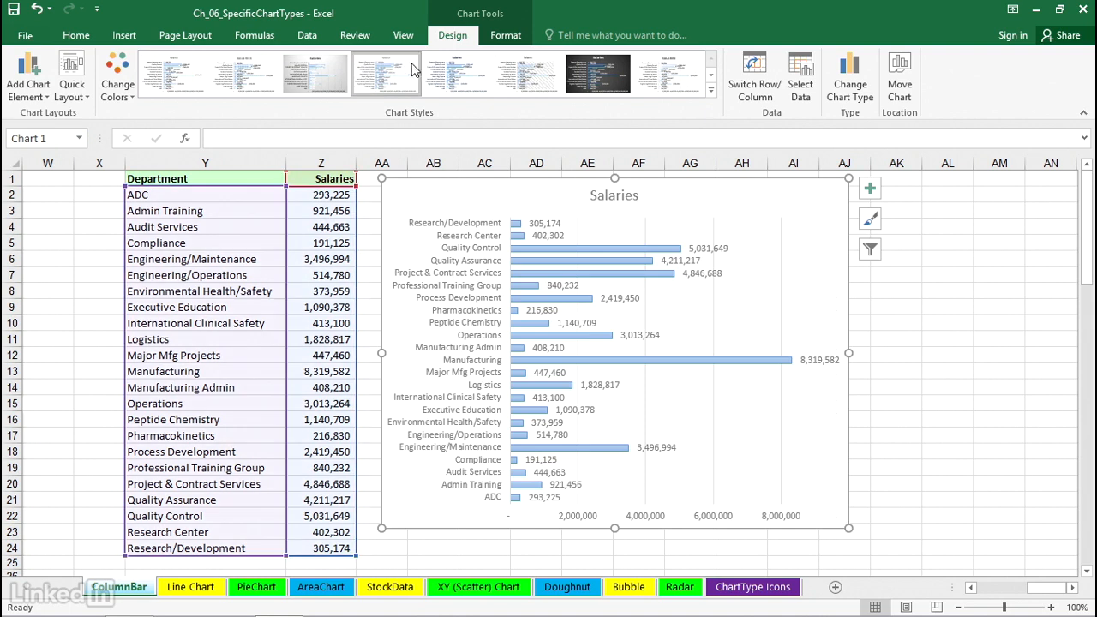
# Try a wider Salaries chart, undo back to its column version, and redo the changes up to the fourth chart style
pyautogui.moveTo(859, 352); pyautogui.dragTo(938, 354)
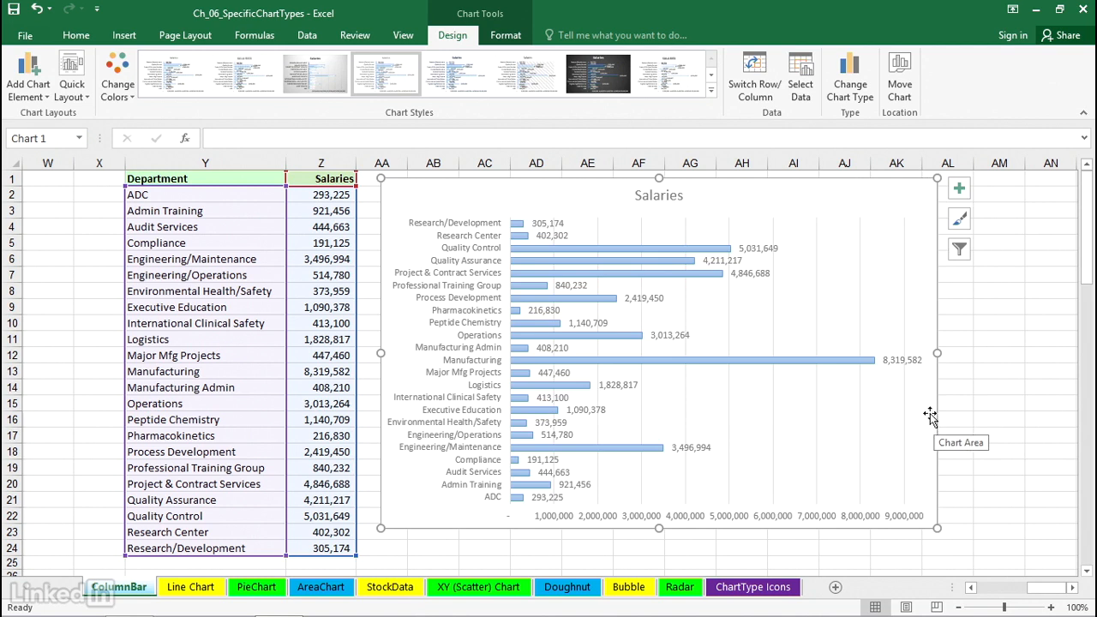
pyautogui.hotkey('ctrl', 'z')
pyautogui.hotkey('ctrl', 'z')
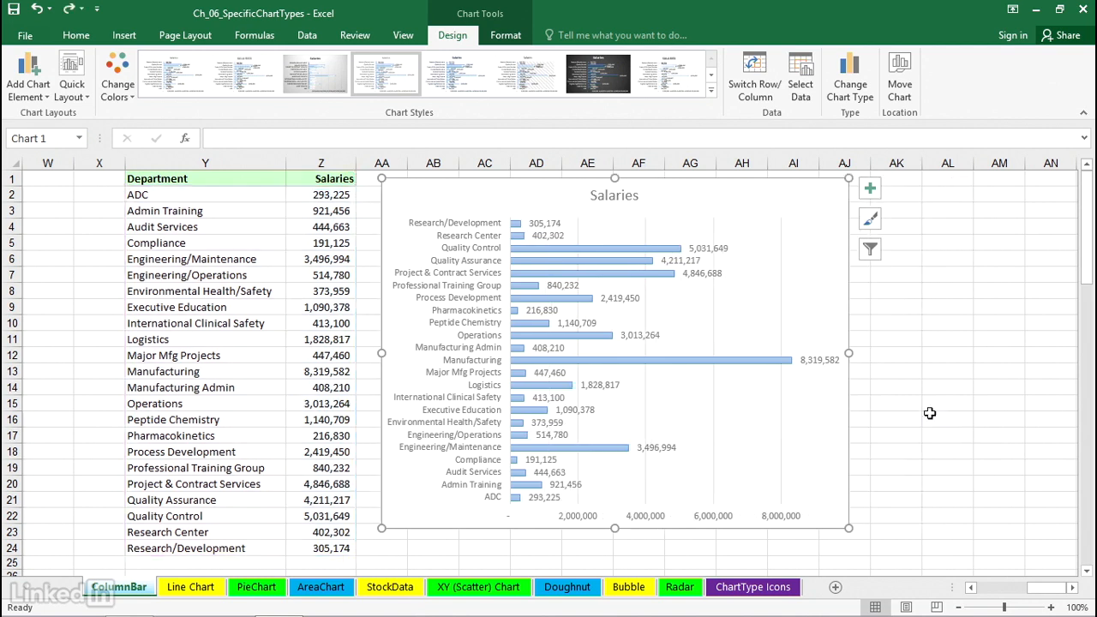
pyautogui.hotkey('ctrl', 'z')
pyautogui.hotkey('ctrl', 'z')
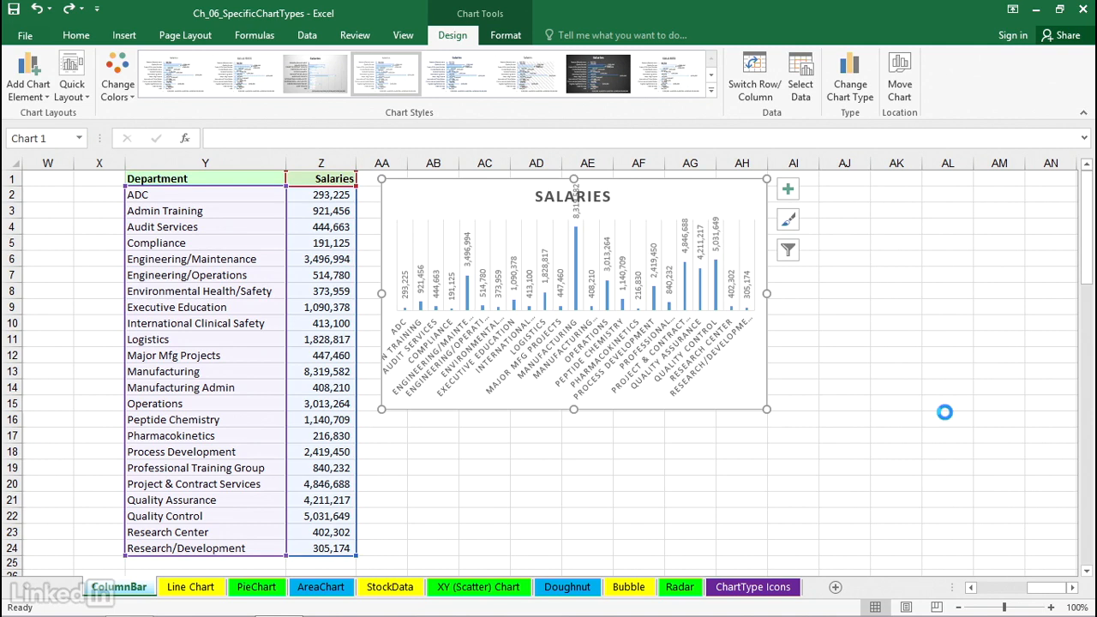
pyautogui.hotkey('ctrl', 'y')
pyautogui.hotkey('ctrl', 'y')
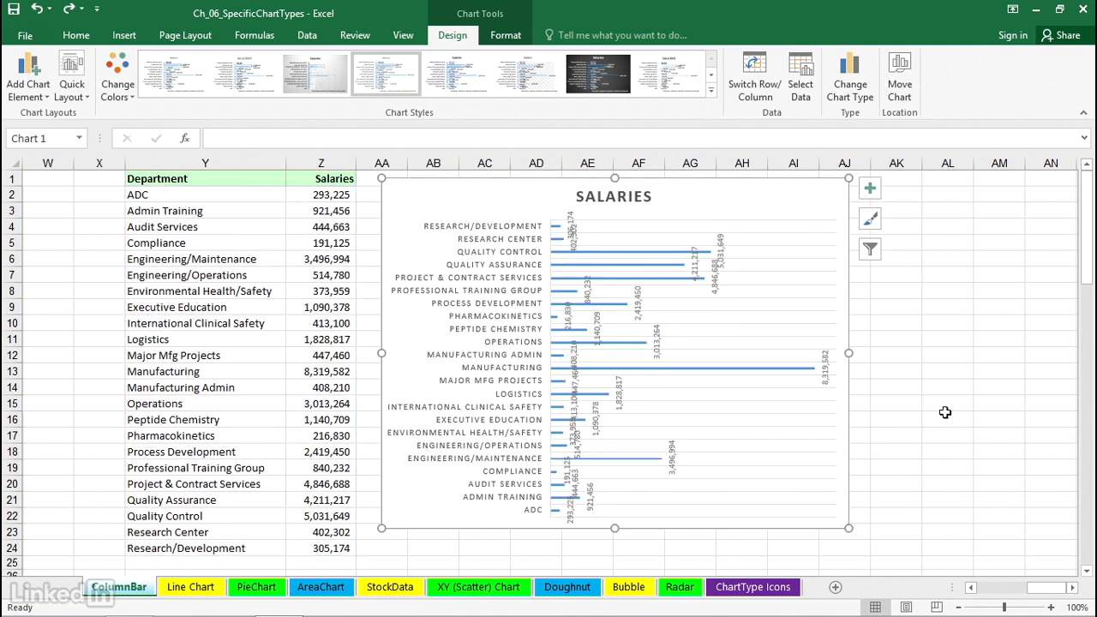
pyautogui.hotkey('ctrl', 'y')
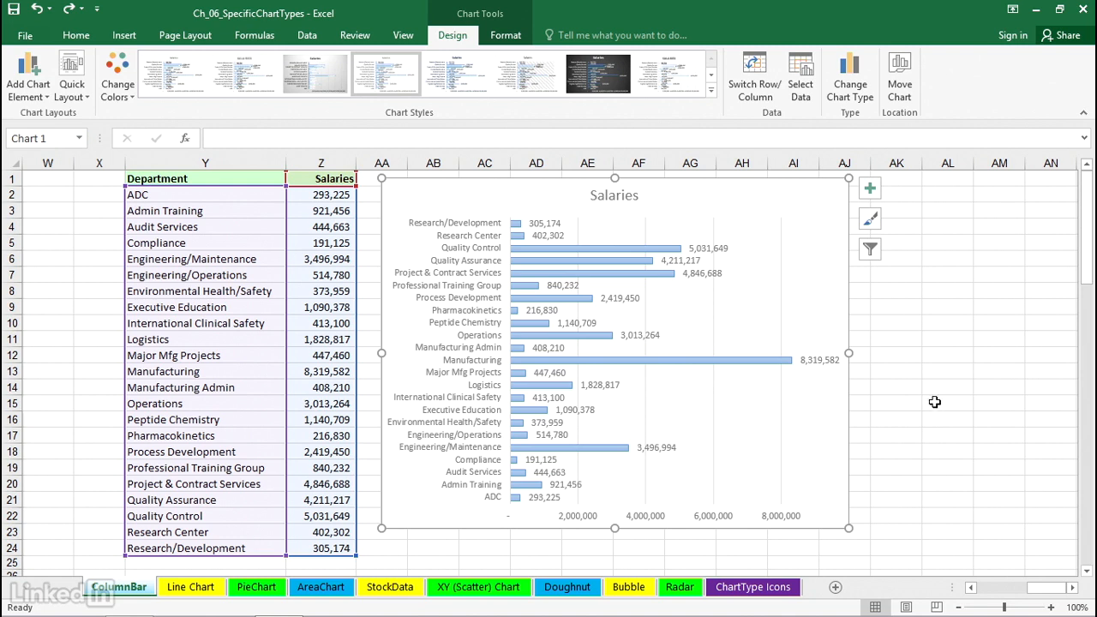
# Insert a full 3-D Column chart, with series arranged in depth, from the Sports Division monthly sales in A32:G36, excluding the totals
pyautogui.click(896, 292)
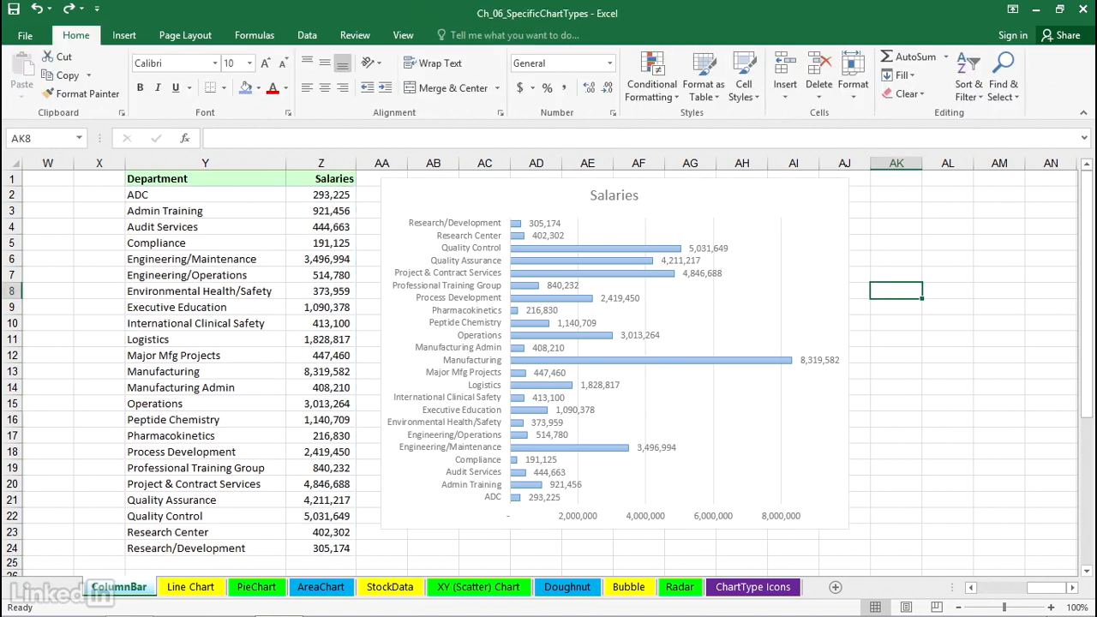
pyautogui.click(1029, 548)
pyautogui.moveTo(1039, 590); pyautogui.dragTo(977, 590)
pyautogui.scroll(-3, 657, 454)
pyautogui.scroll(-5, 657, 454)
pyautogui.scroll(-1, 642, 430)
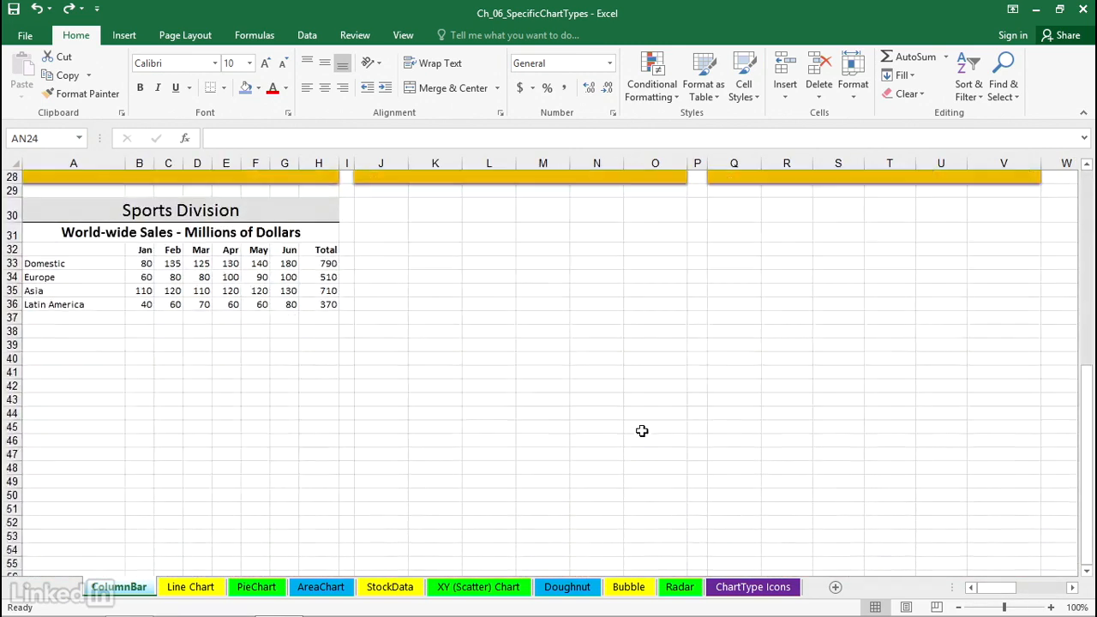
pyautogui.moveTo(73, 245); pyautogui.dragTo(270, 260)
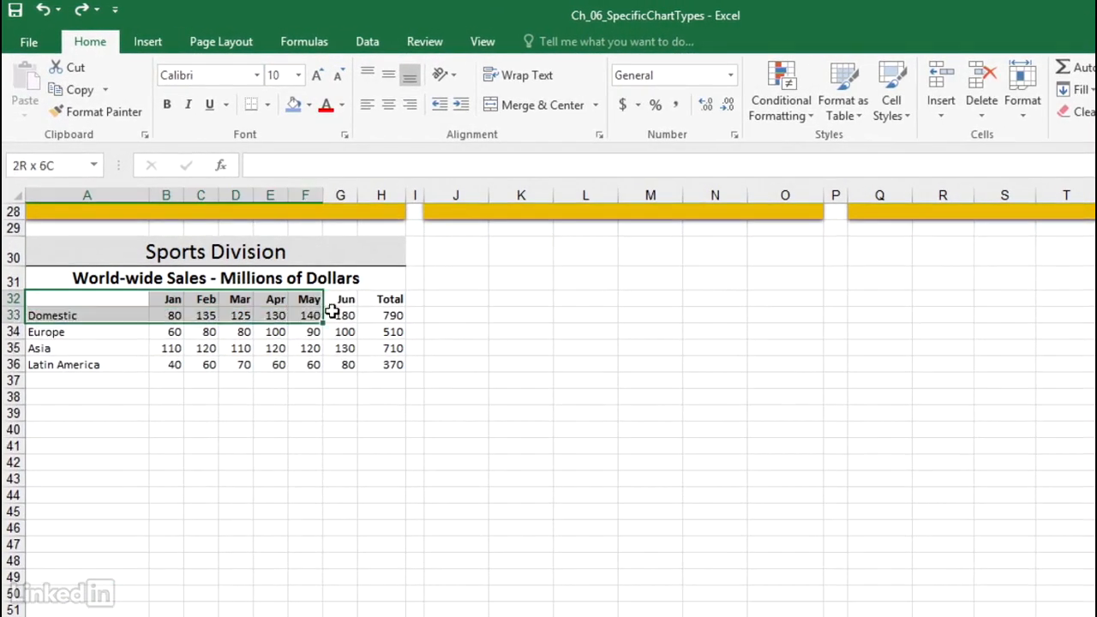
pyautogui.moveTo(332, 312); pyautogui.dragTo(336, 360)
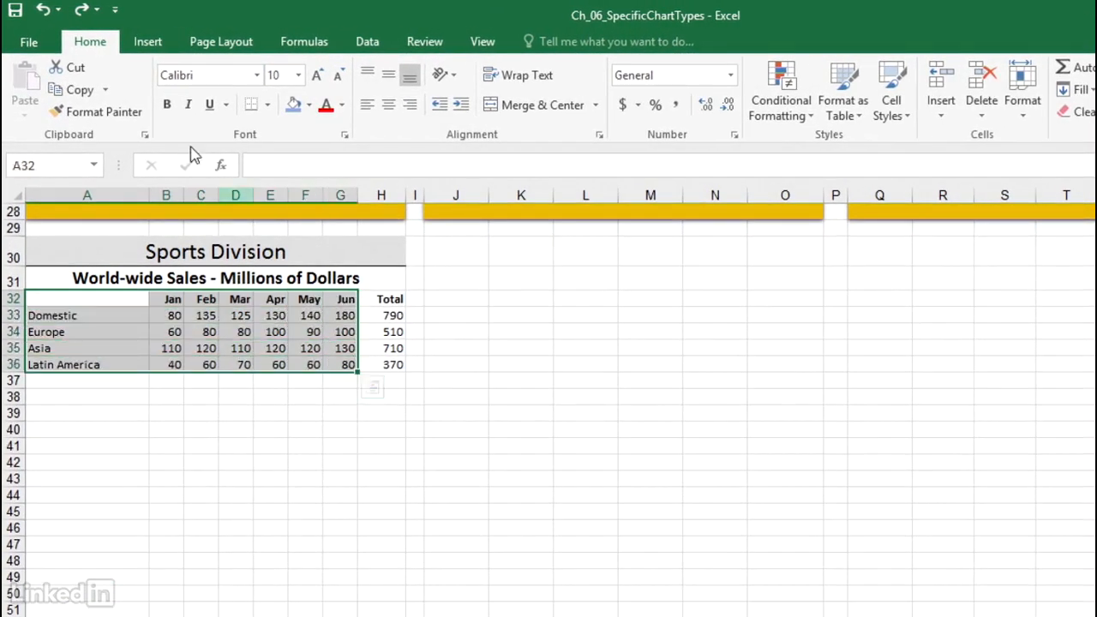
pyautogui.click(155, 44)
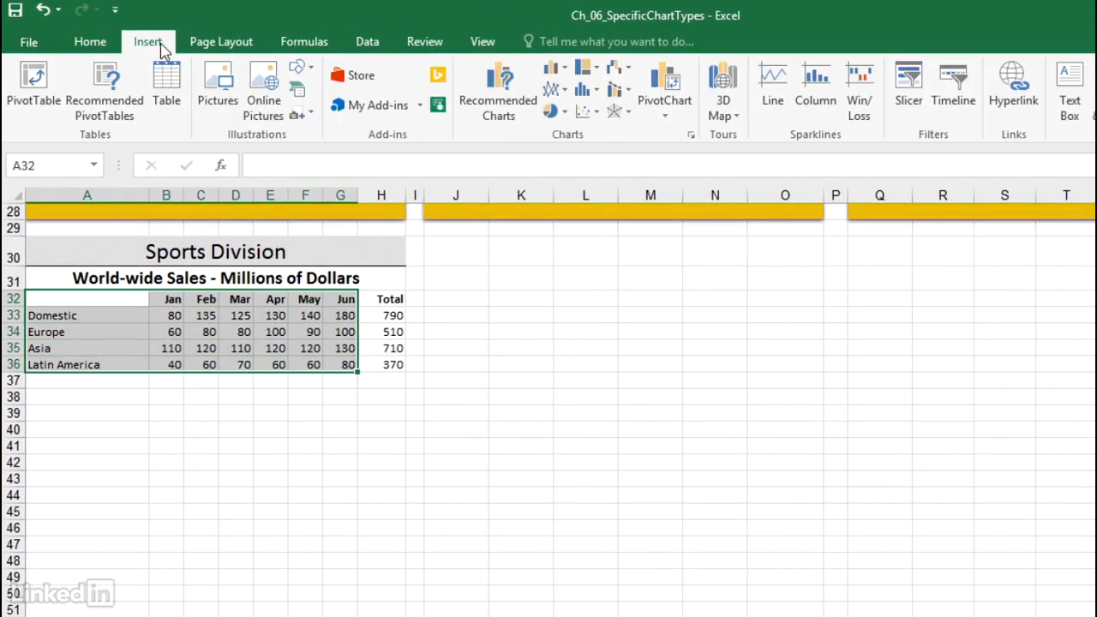
pyautogui.click(566, 70)
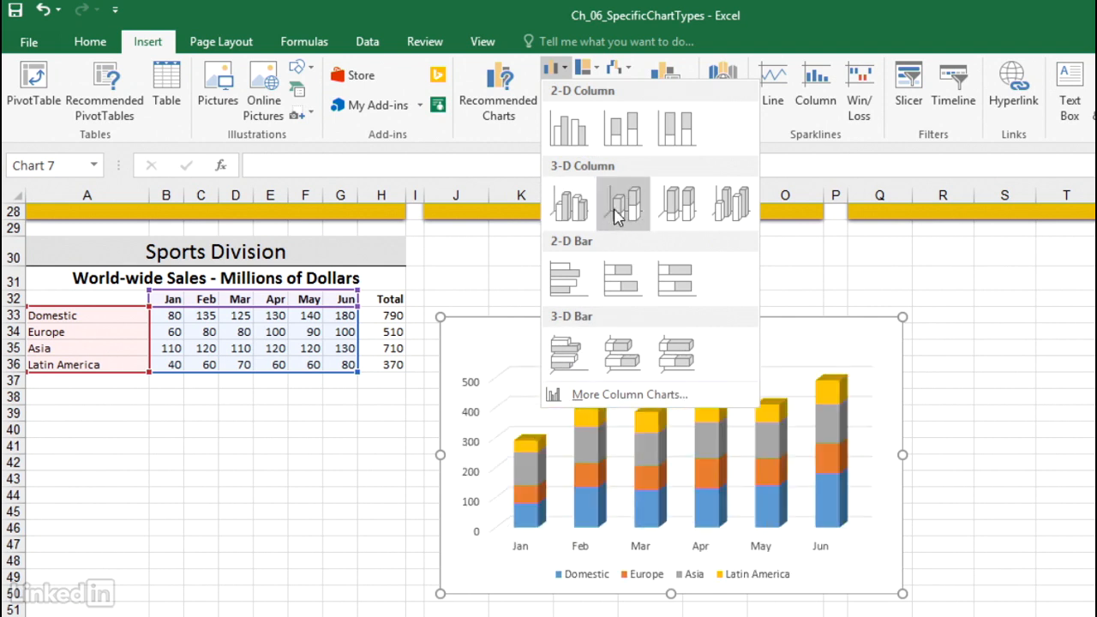
pyautogui.click(727, 210)
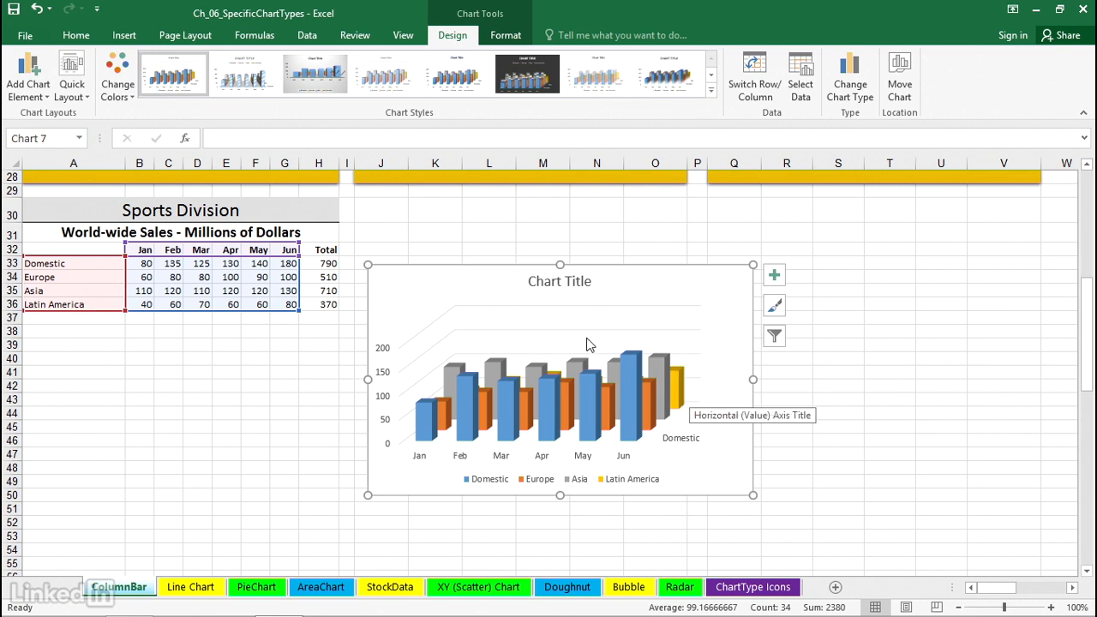
# Open the 3-D chart's data source settings and move the Latin America series to first place in the order
pyautogui.rightClick(657, 362)
pyautogui.click(692, 434)
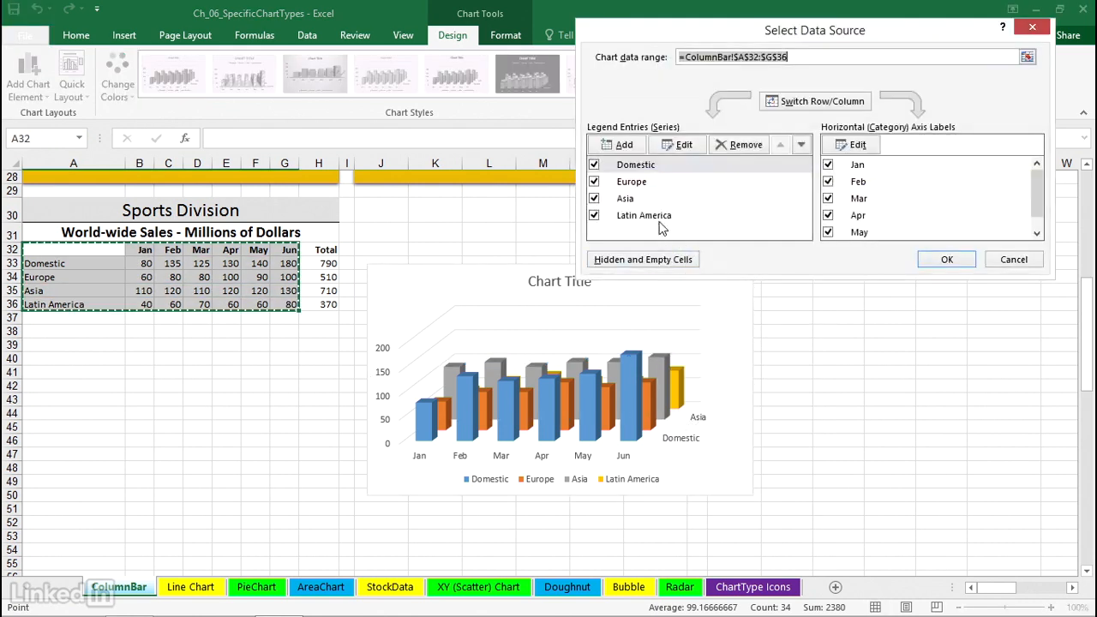
pyautogui.click(654, 215)
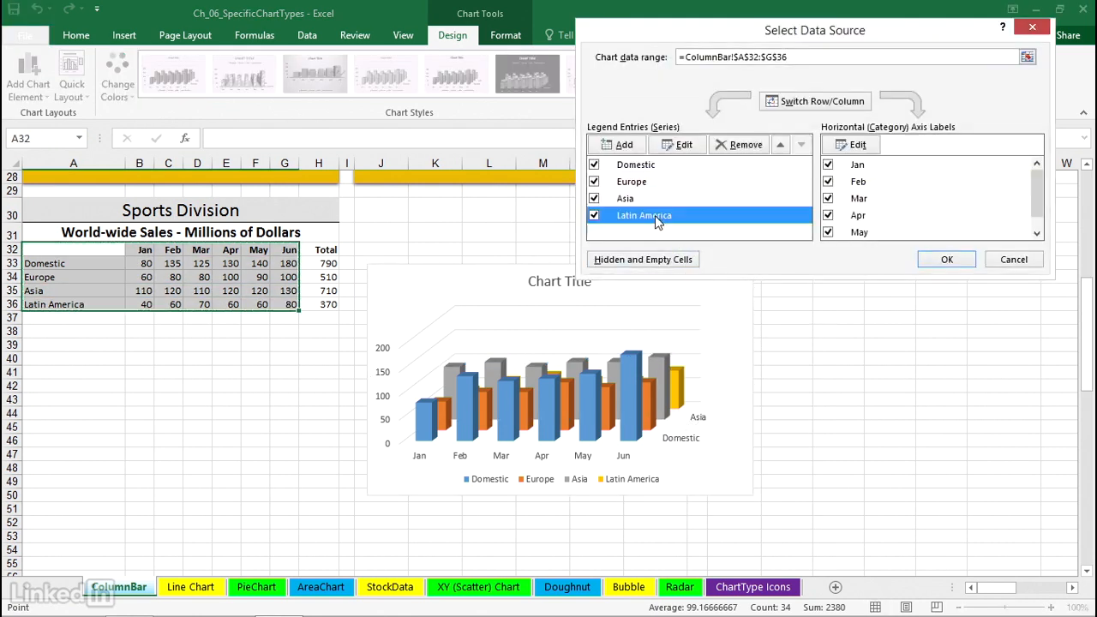
pyautogui.click(780, 148)
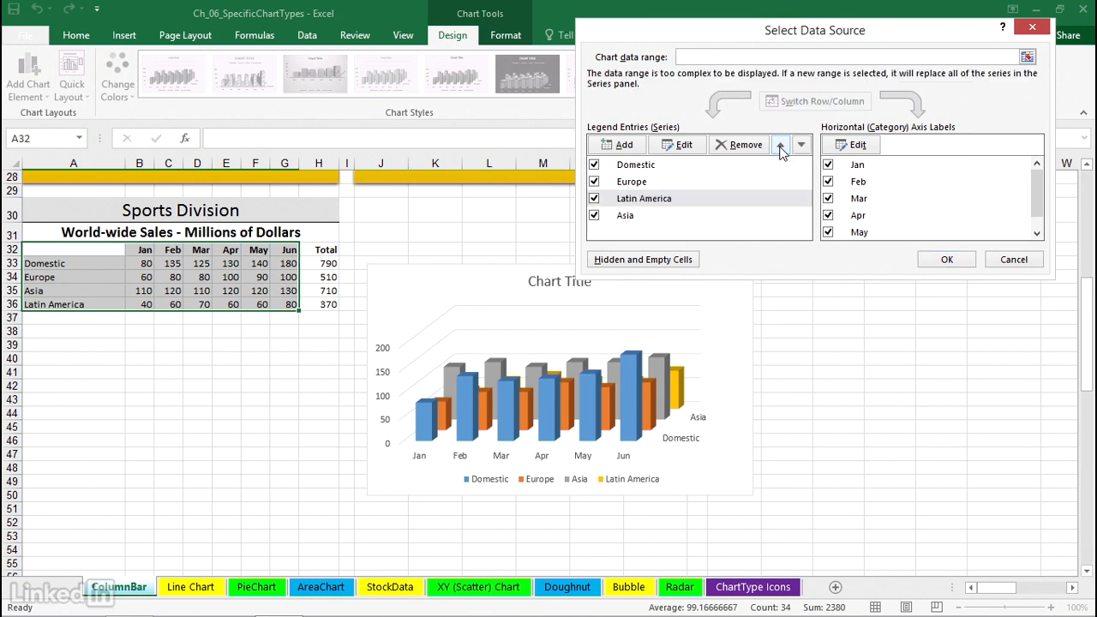
pyautogui.click(781, 147)
pyautogui.click(780, 148)
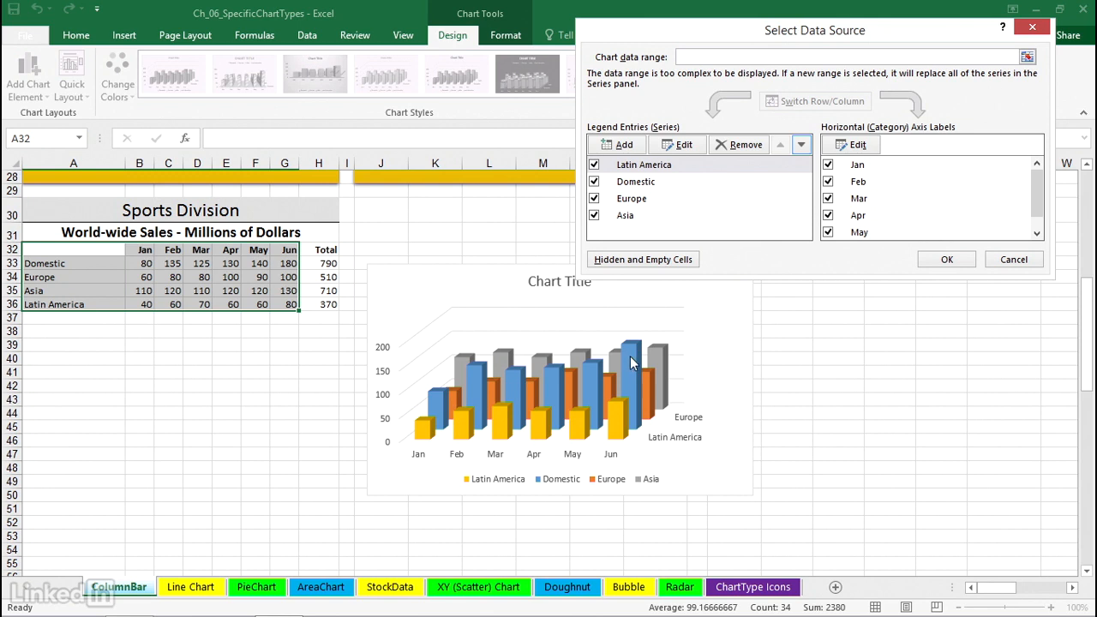
# Move the Domestic series to last place in the 3-D chart's series order and apply the data source changes
pyautogui.click(632, 183)
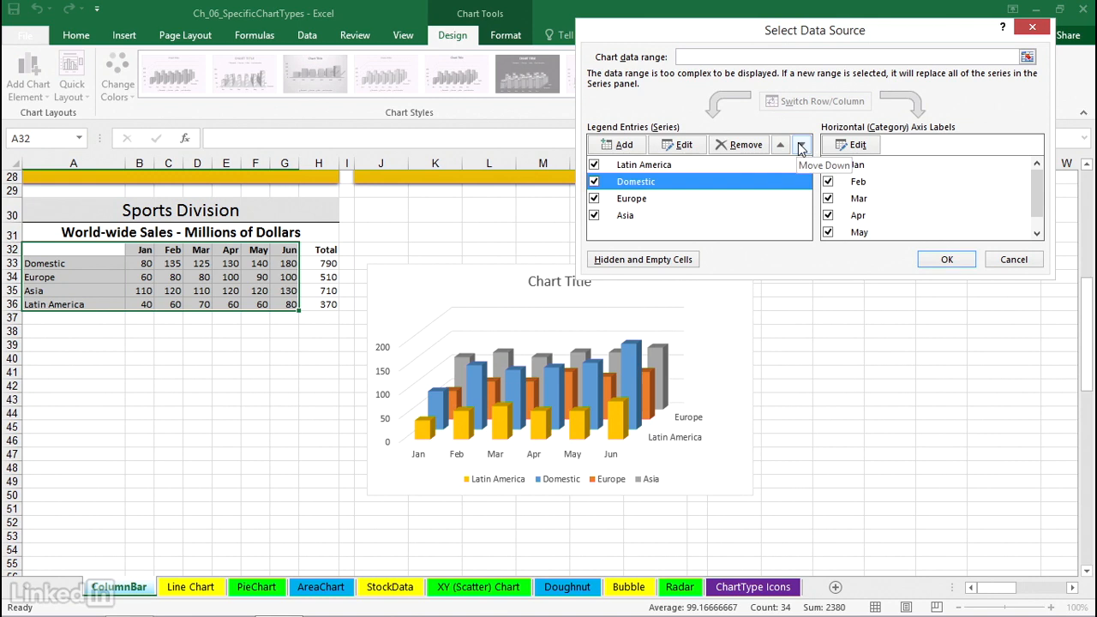
pyautogui.click(801, 146)
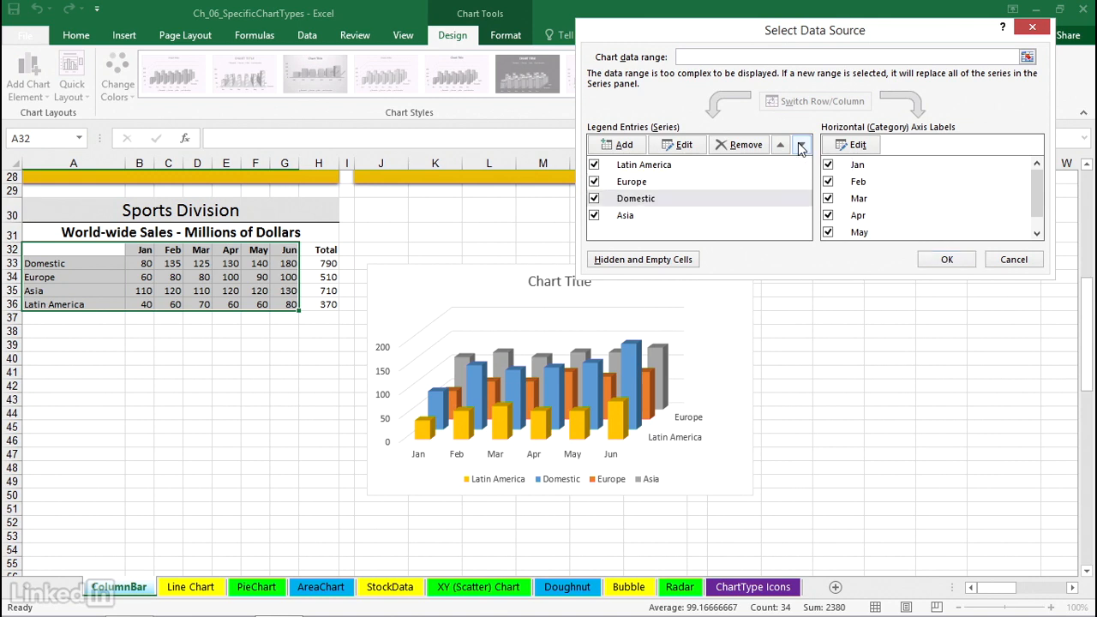
pyautogui.click(801, 145)
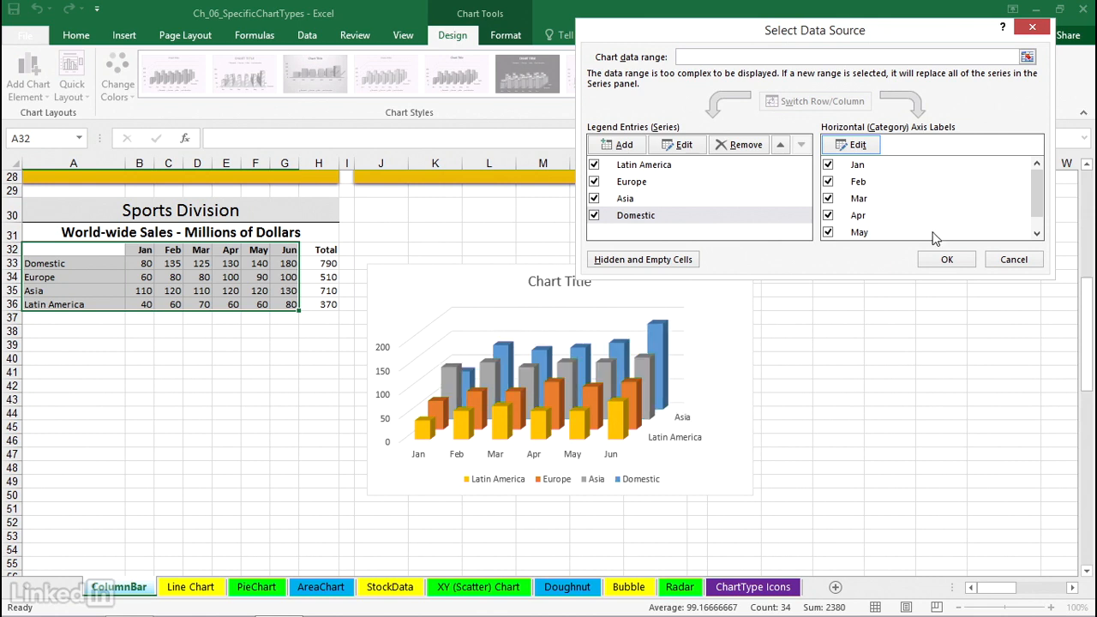
pyautogui.click(944, 260)
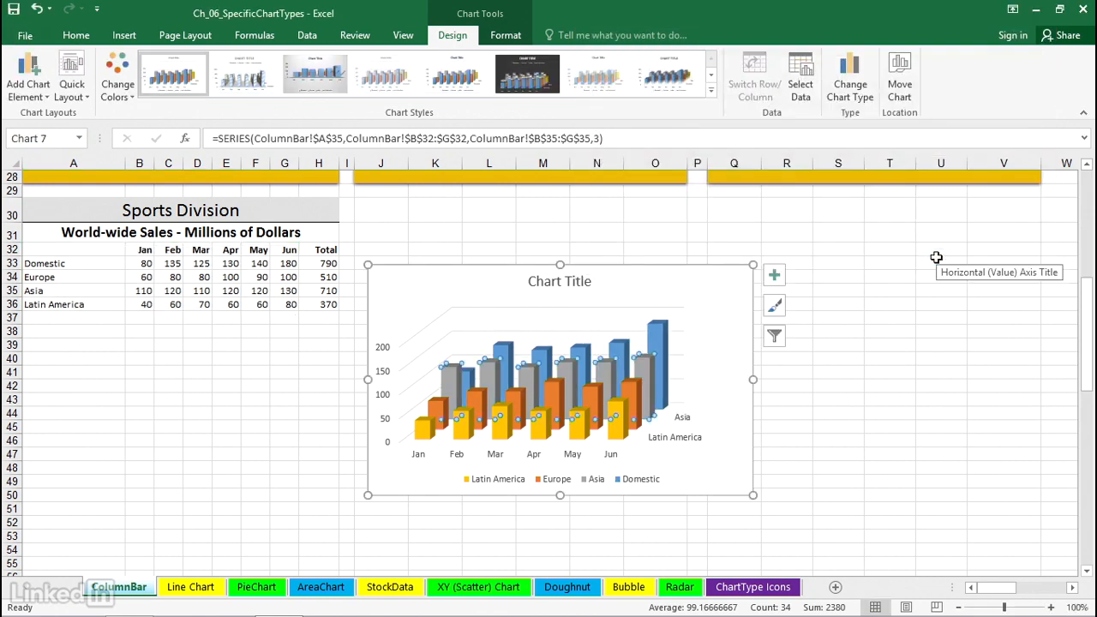
# Open the chart area's 3-D Rotation settings and turn off Right Angle Axes
pyautogui.doubleClick(720, 288)
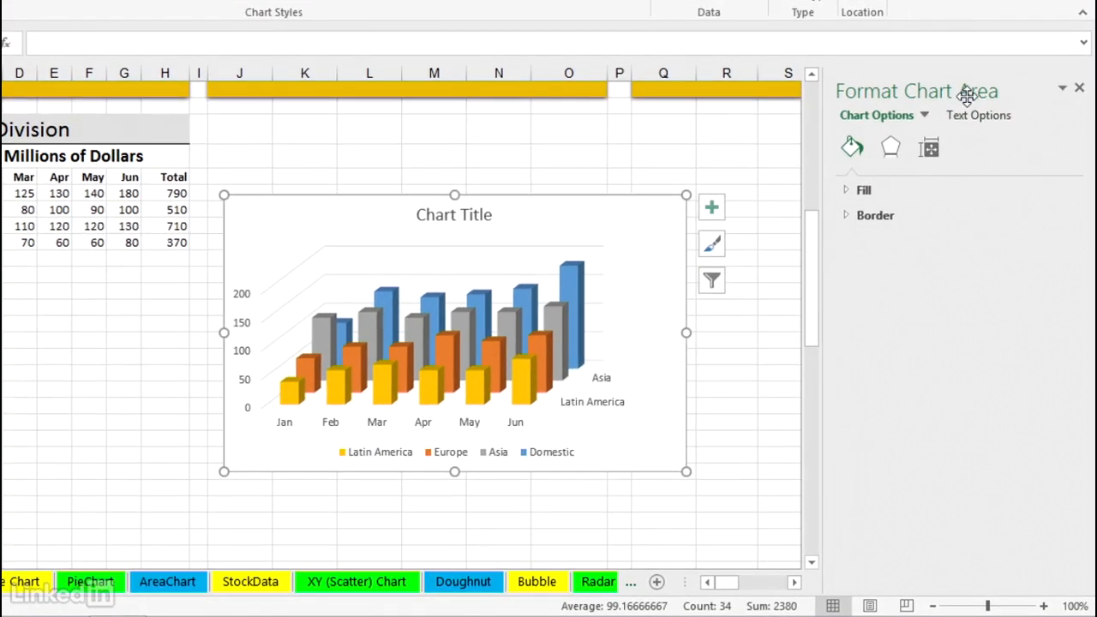
pyautogui.click(891, 149)
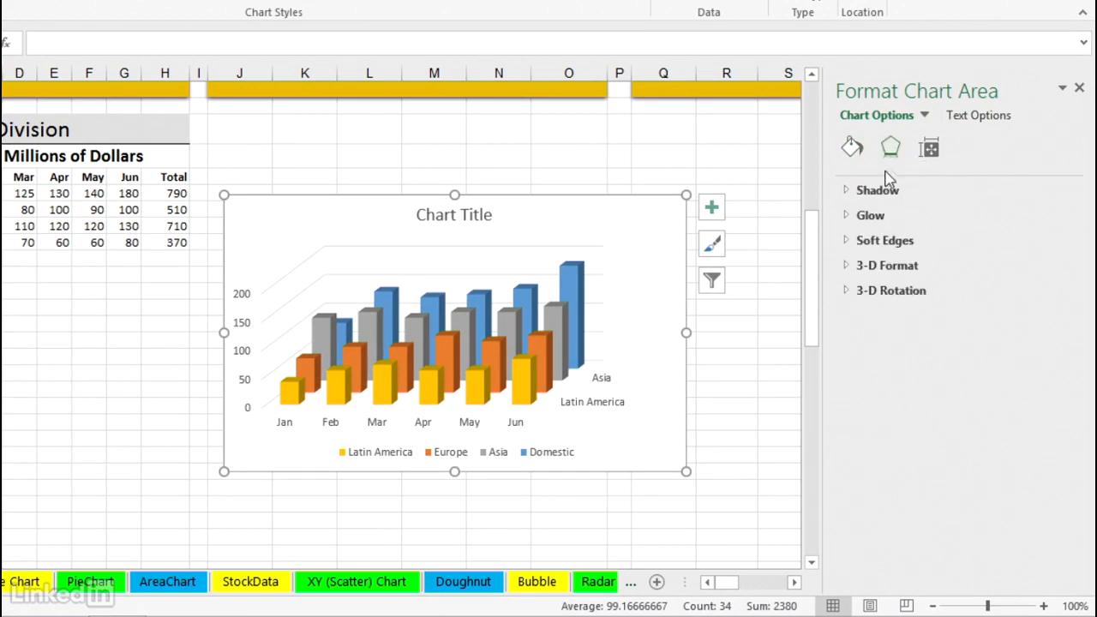
pyautogui.click(850, 291)
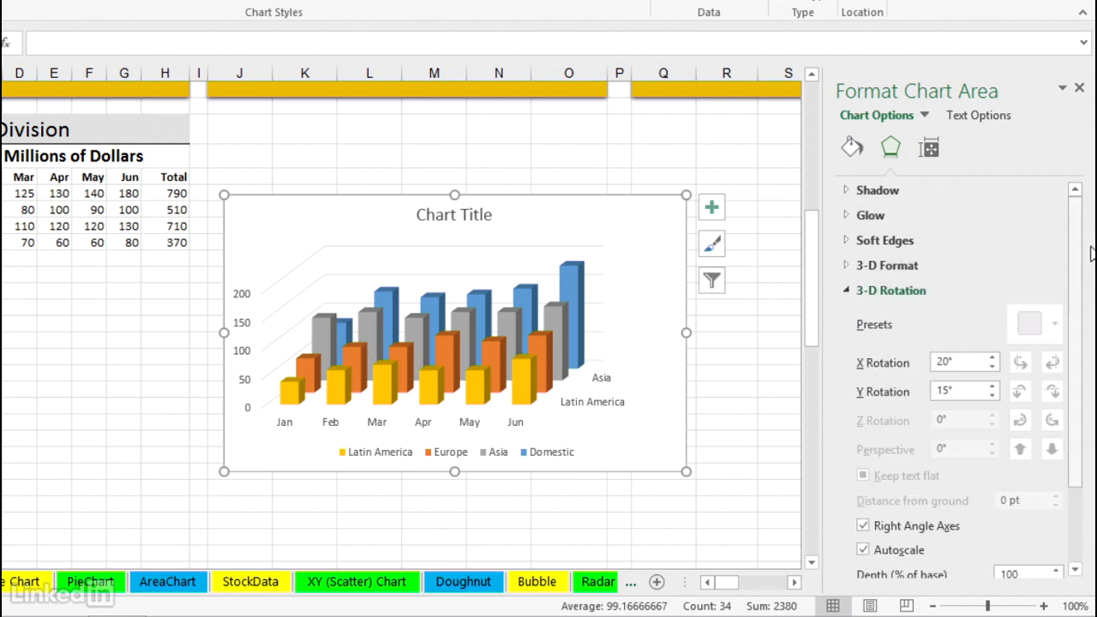
pyautogui.moveTo(1083, 249); pyautogui.dragTo(1082, 303)
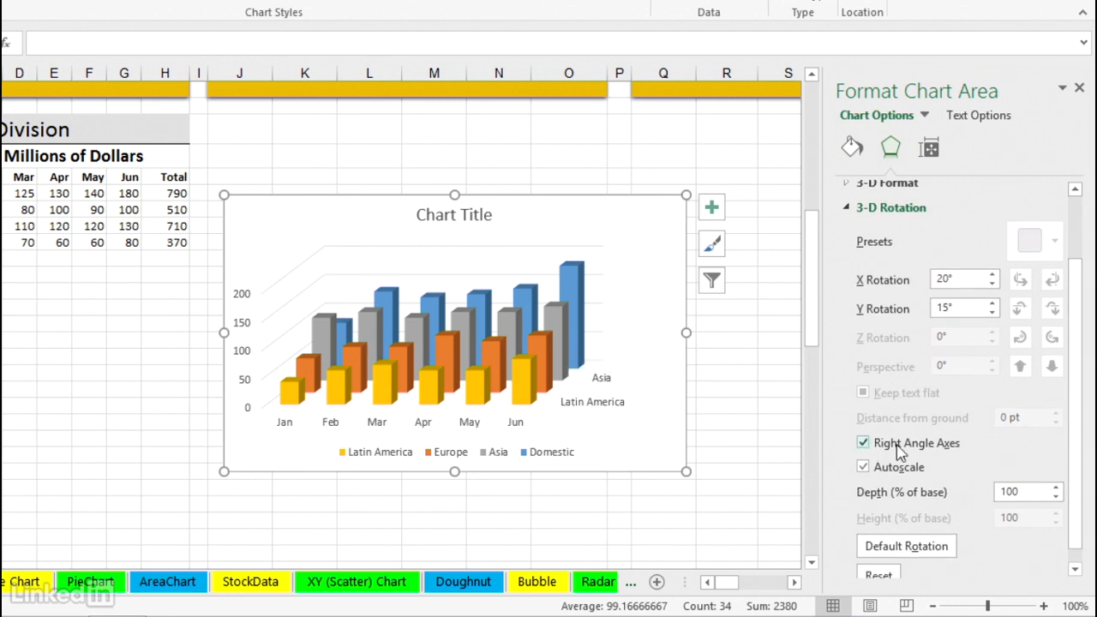
pyautogui.click(865, 443)
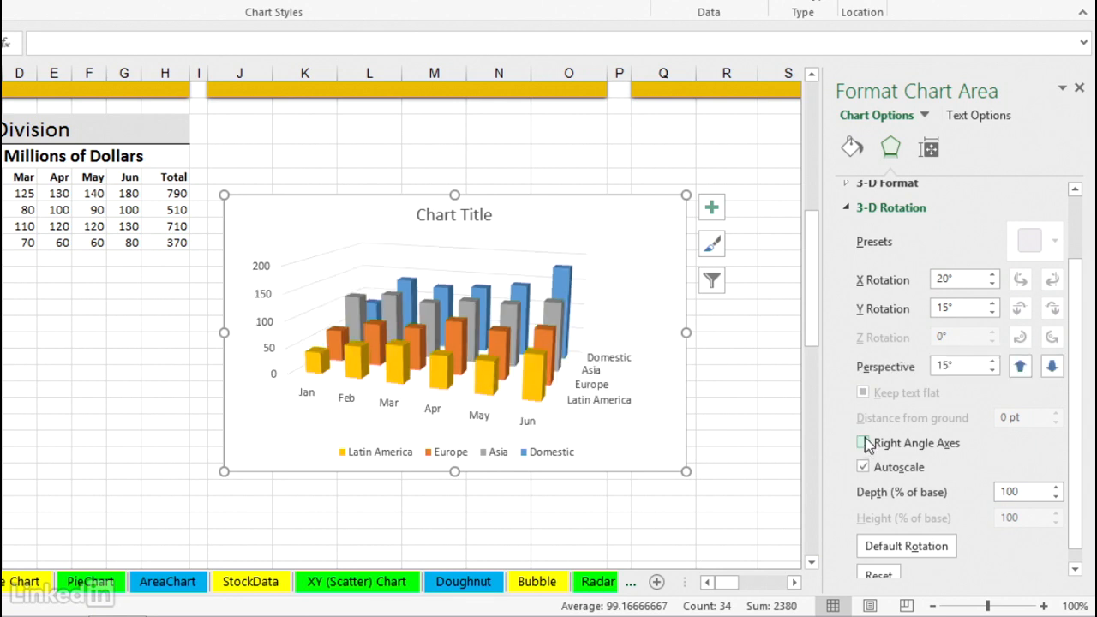
# Set the 3-D chart's X rotation to 30° and its Y rotation to 10°
pyautogui.click(991, 284)
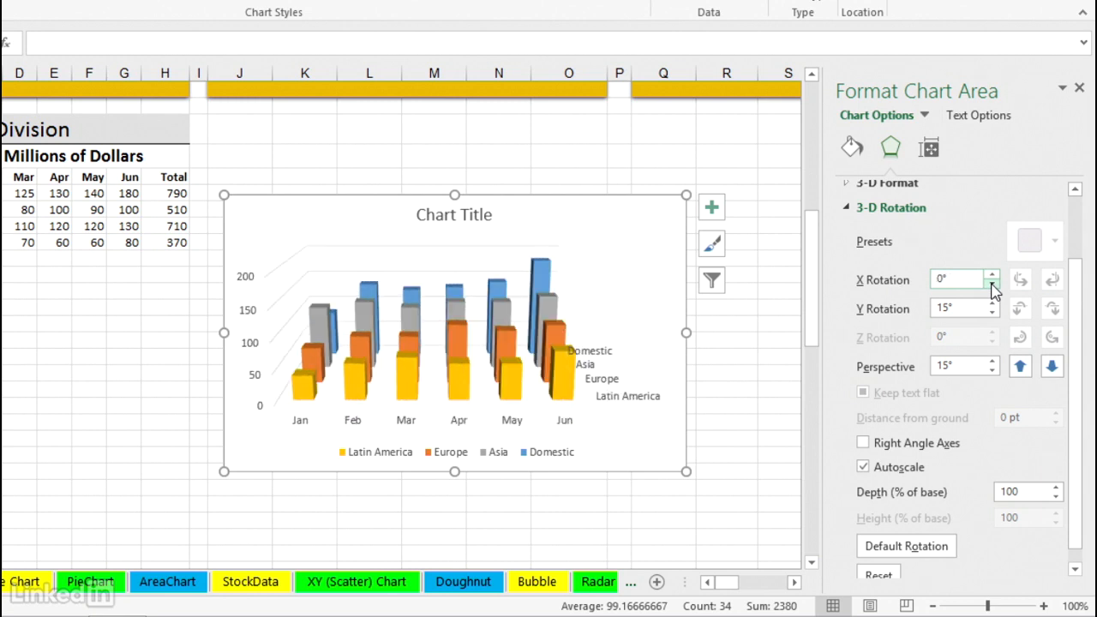
pyautogui.click(992, 275)
pyautogui.click(993, 275)
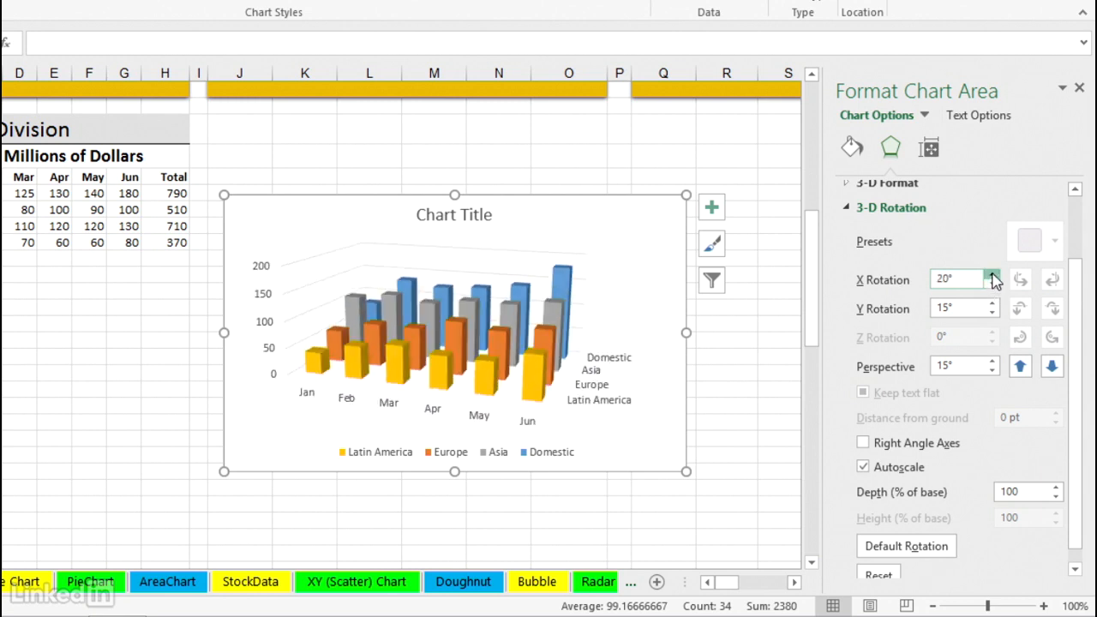
pyautogui.click(992, 275)
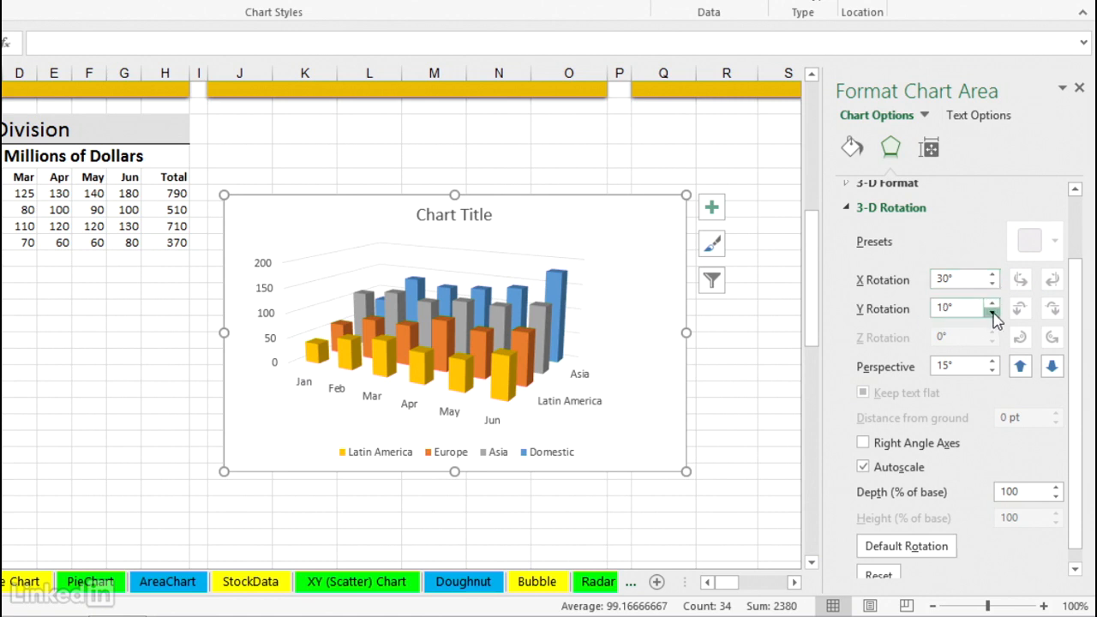
pyautogui.click(992, 314)
pyautogui.click(991, 304)
pyautogui.click(991, 303)
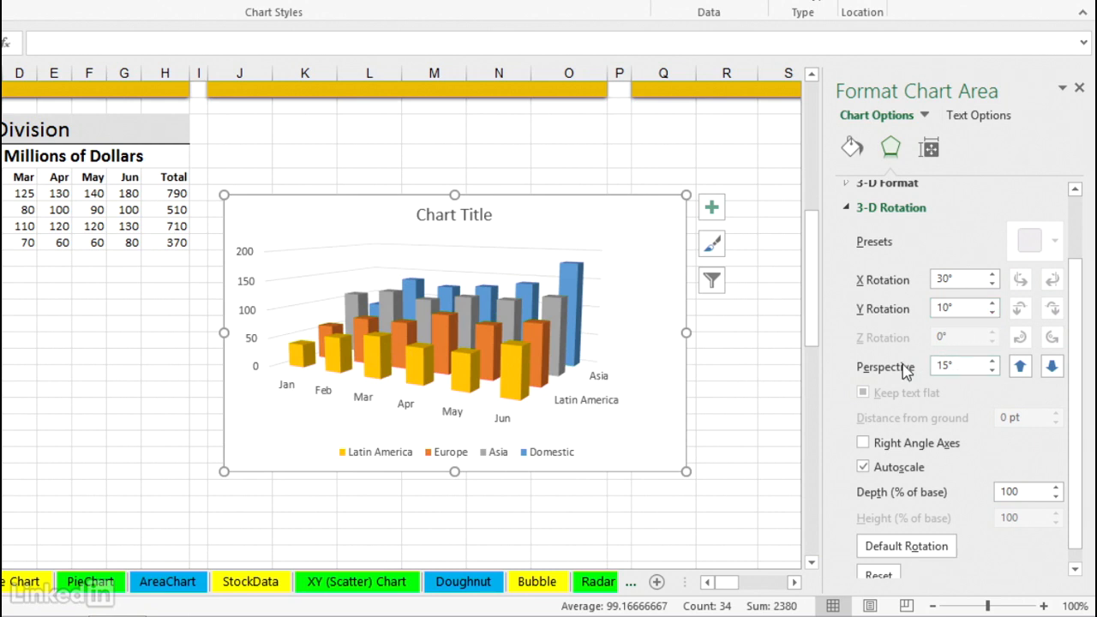
# Try a stronger perspective on the 3-D chart and return it to 15°
pyautogui.click(991, 362)
pyautogui.click(991, 363)
pyautogui.click(992, 362)
pyautogui.click(991, 363)
pyautogui.click(991, 363)
pyautogui.click(992, 363)
pyautogui.click(991, 362)
pyautogui.click(992, 362)
pyautogui.click(992, 363)
pyautogui.click(992, 371)
pyautogui.click(991, 371)
pyautogui.click(991, 371)
pyautogui.click(991, 371)
pyautogui.click(991, 371)
pyautogui.click(991, 371)
pyautogui.click(991, 371)
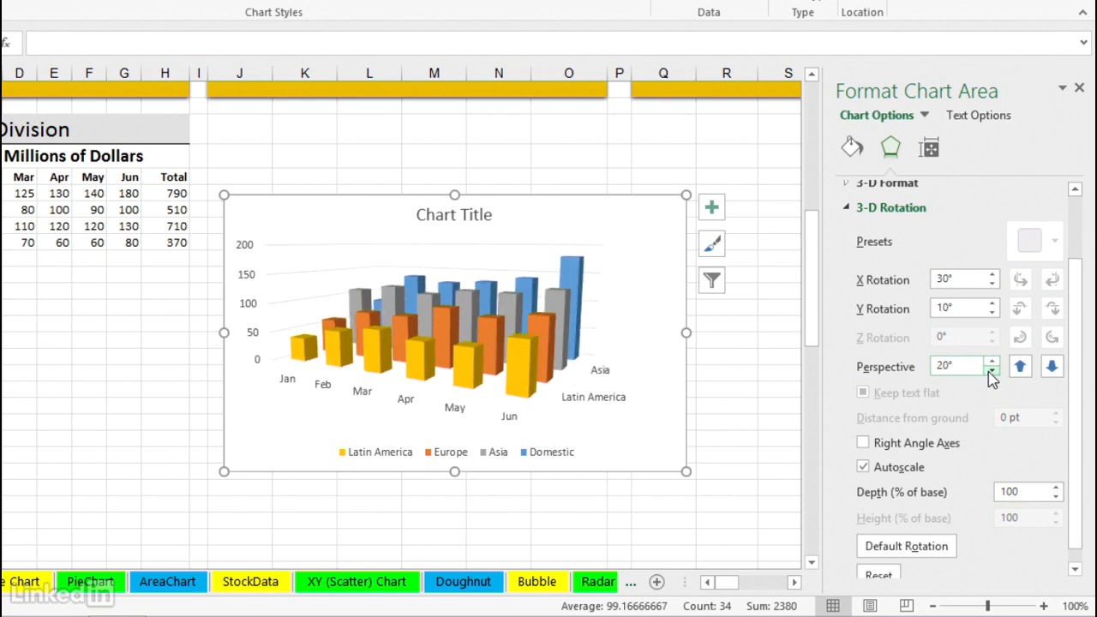
pyautogui.click(992, 371)
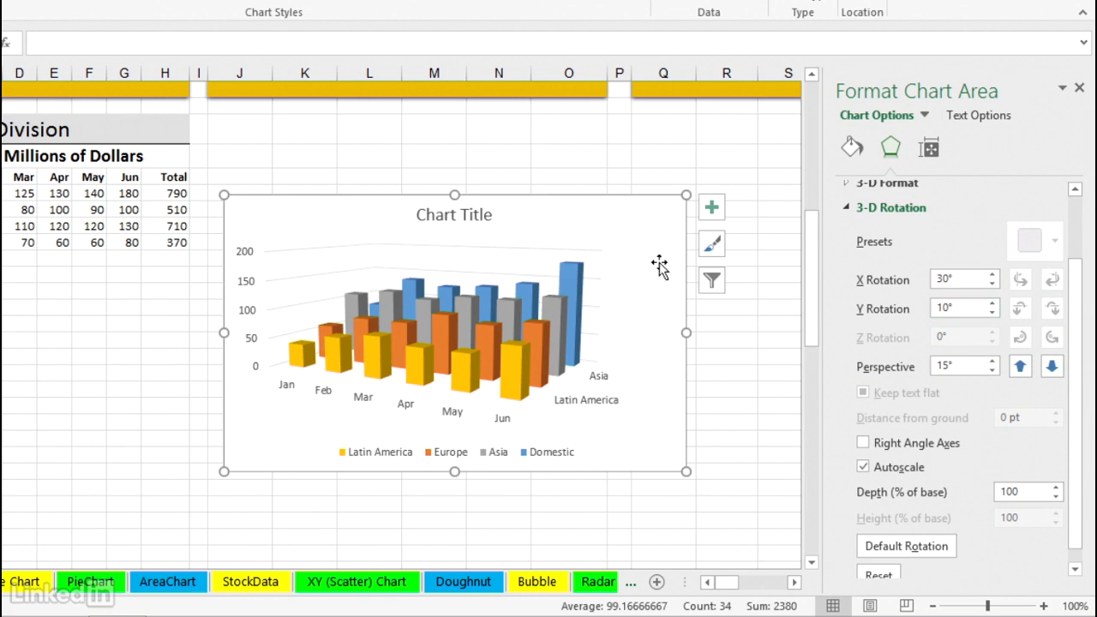
# Give only the back wall of the 3-D chart a solid fill in a light gold theme color
pyautogui.click(488, 260)
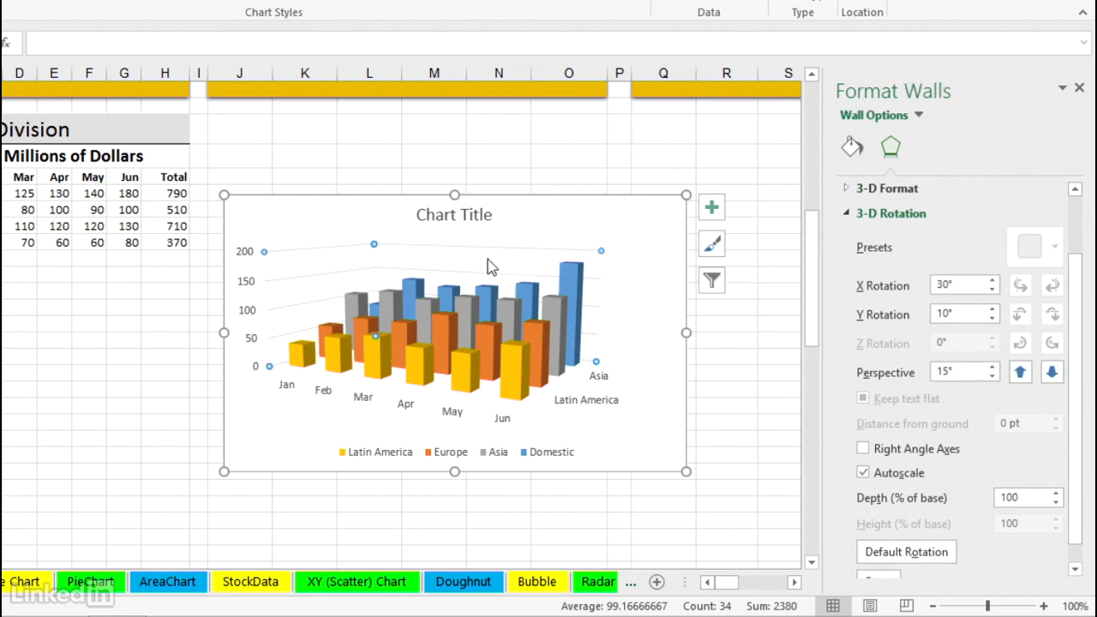
pyautogui.click(487, 259)
pyautogui.click(853, 150)
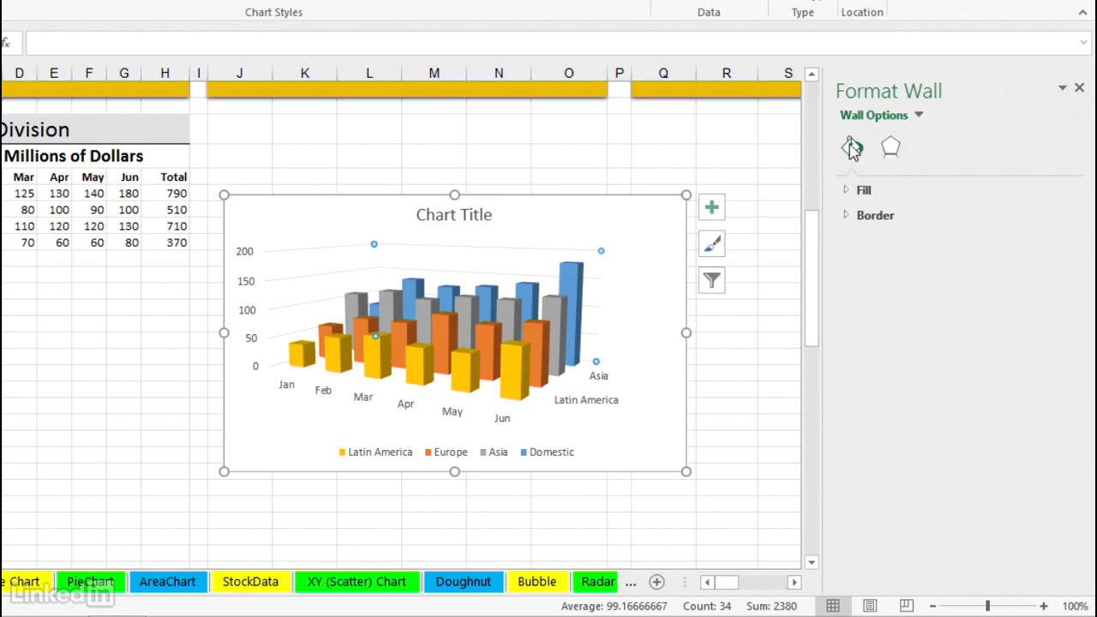
pyautogui.click(849, 190)
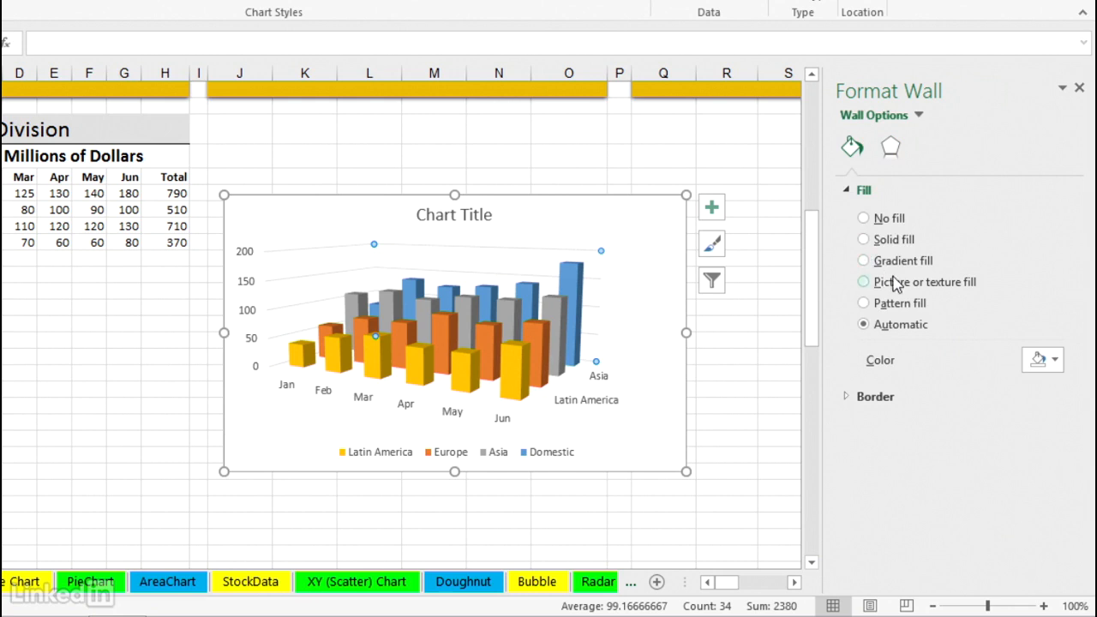
pyautogui.click(864, 240)
pyautogui.click(1055, 361)
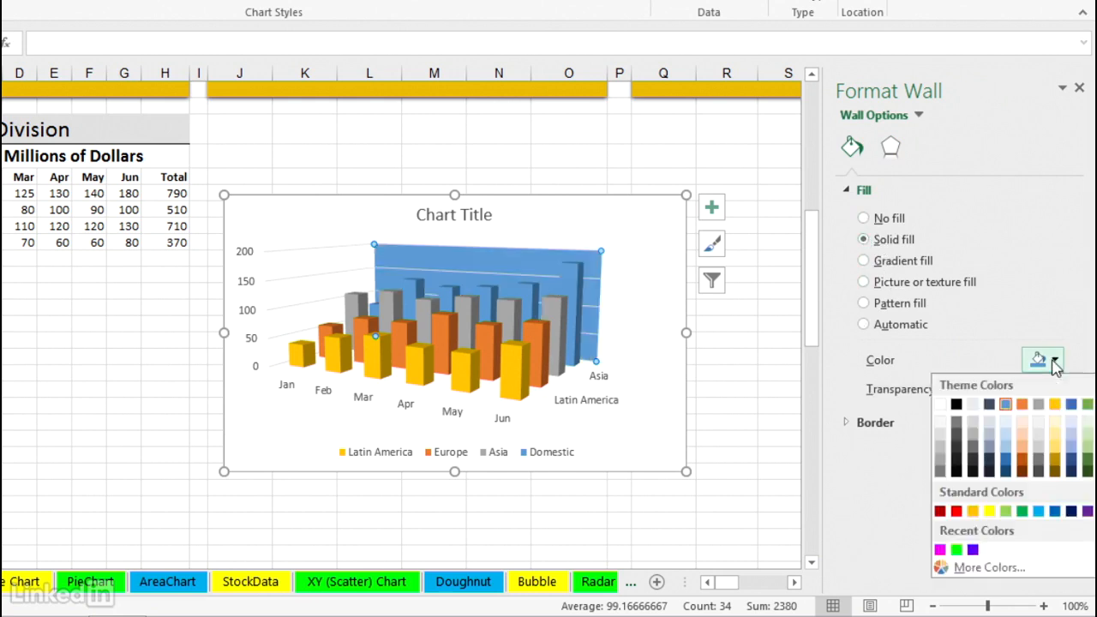
pyautogui.click(1055, 438)
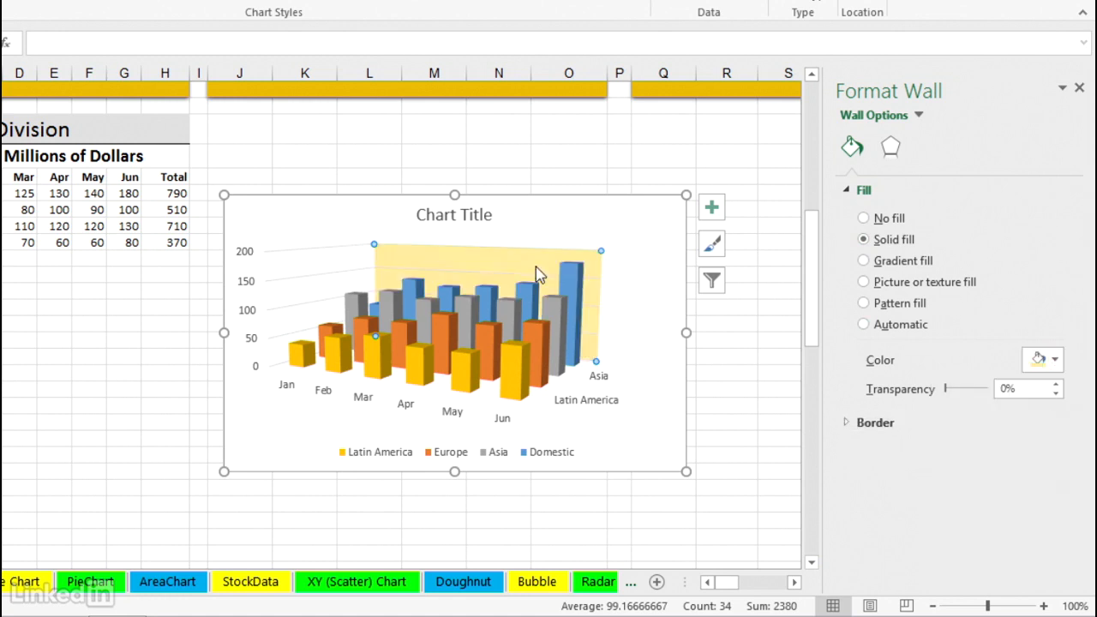
# Fill the side wall of the 3-D chart with a light orange theme color
pyautogui.click(319, 277)
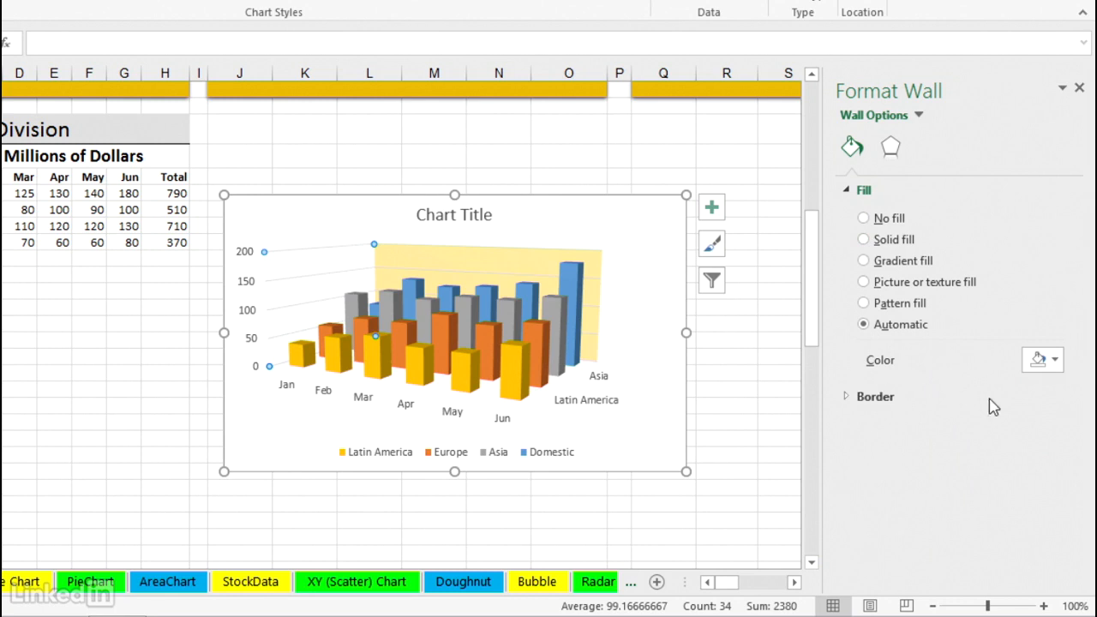
pyautogui.click(1056, 363)
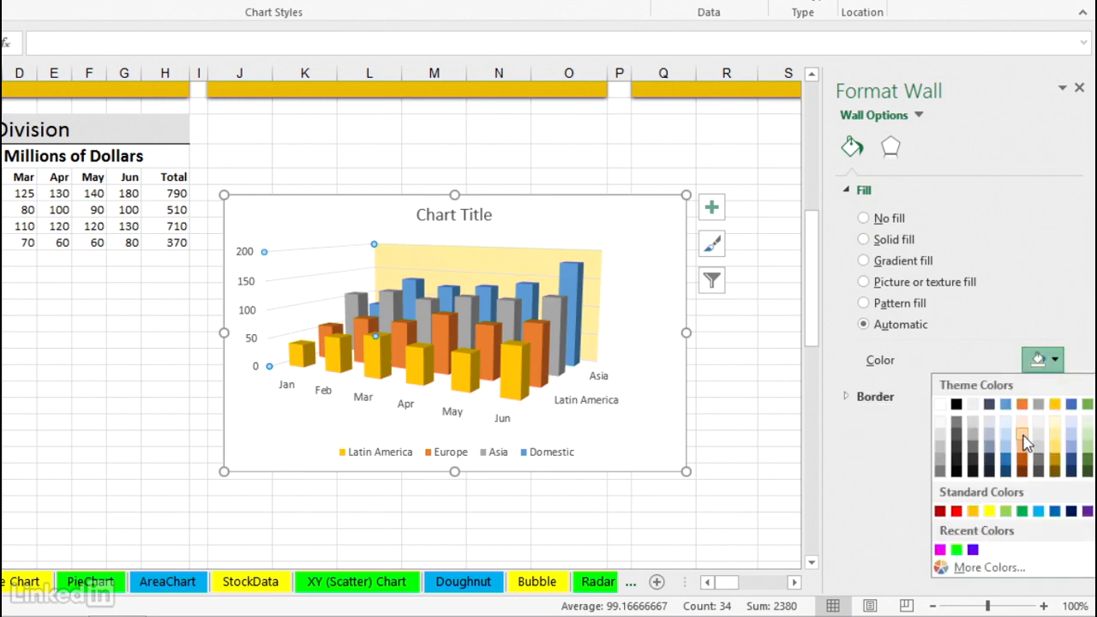
pyautogui.click(1026, 440)
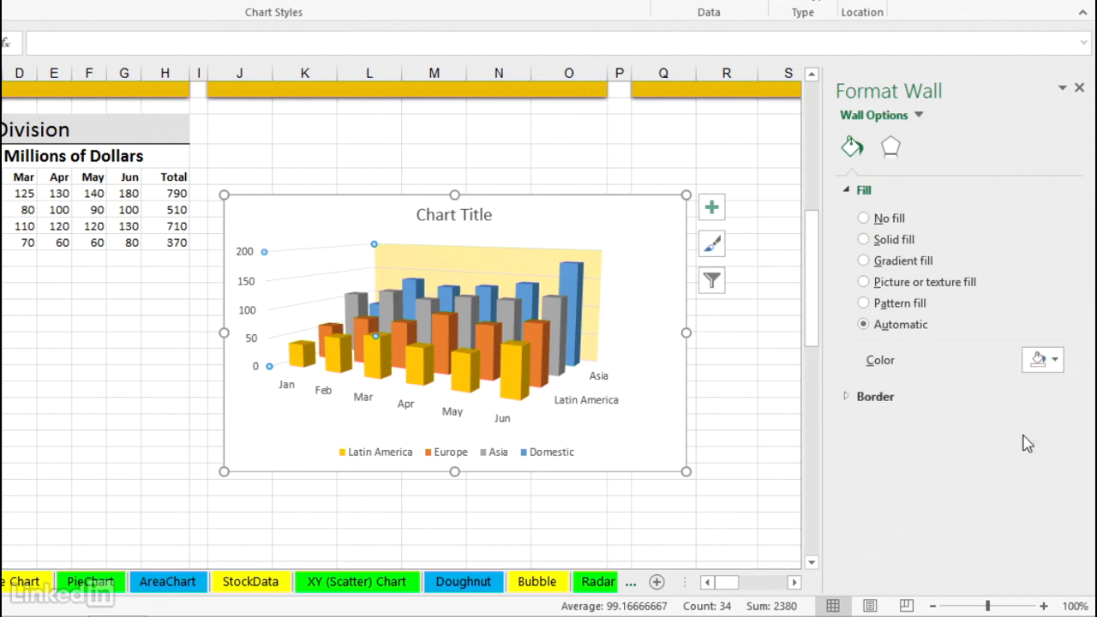
# Fill the chart's floor with a light wood-grain texture and move the chart up to about row 30, beside the Sports Division table
pyautogui.click(489, 390)
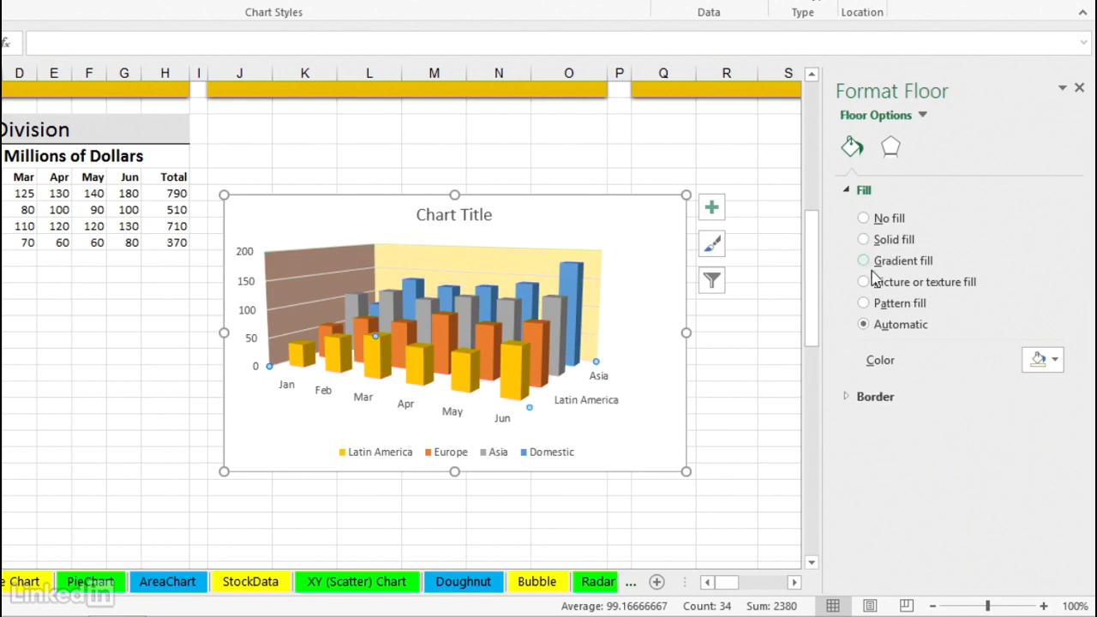
pyautogui.click(865, 283)
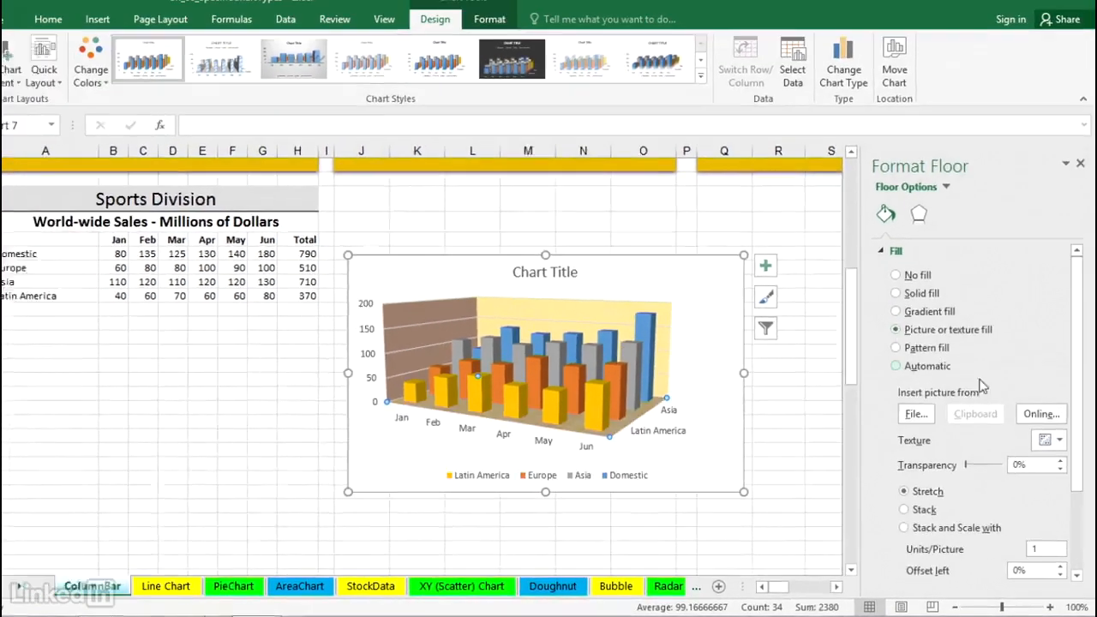
pyautogui.click(1057, 447)
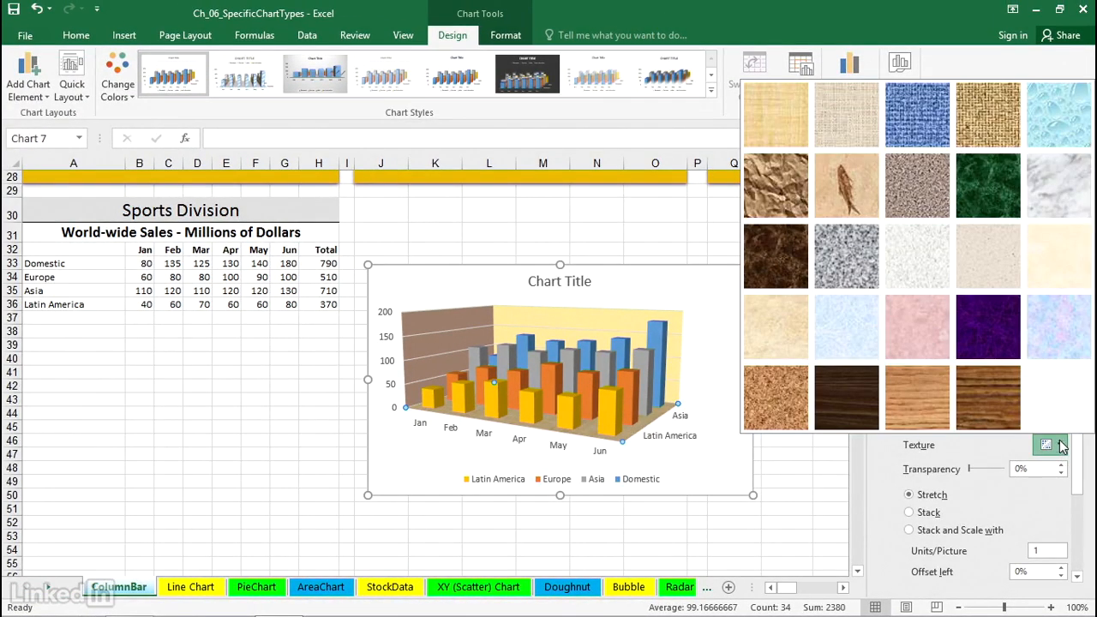
pyautogui.click(918, 382)
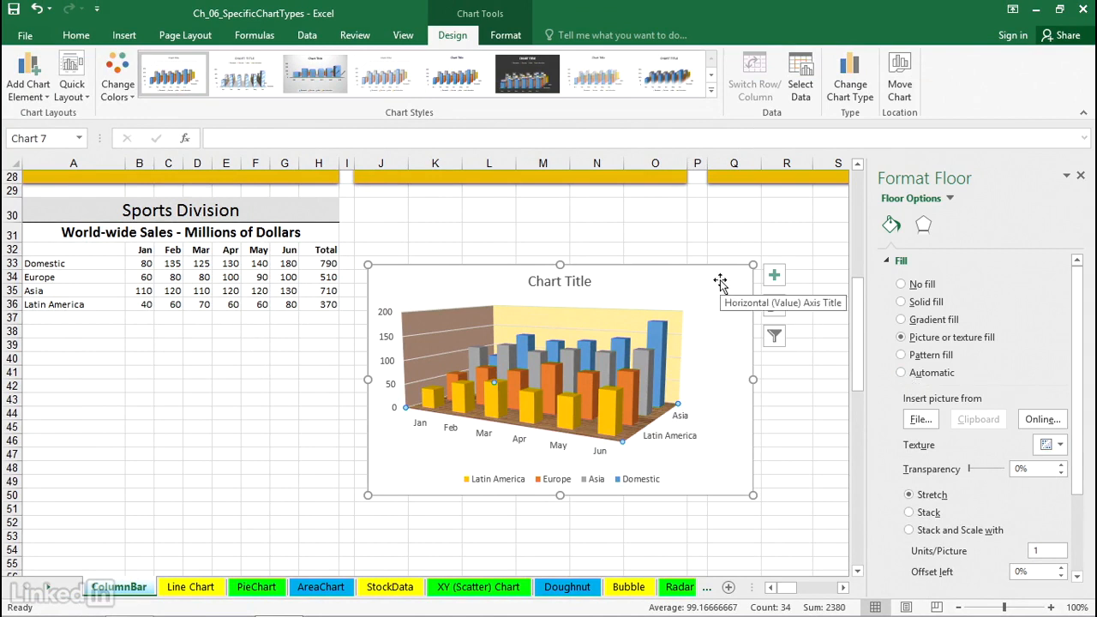
pyautogui.moveTo(712, 281); pyautogui.dragTo(705, 217)
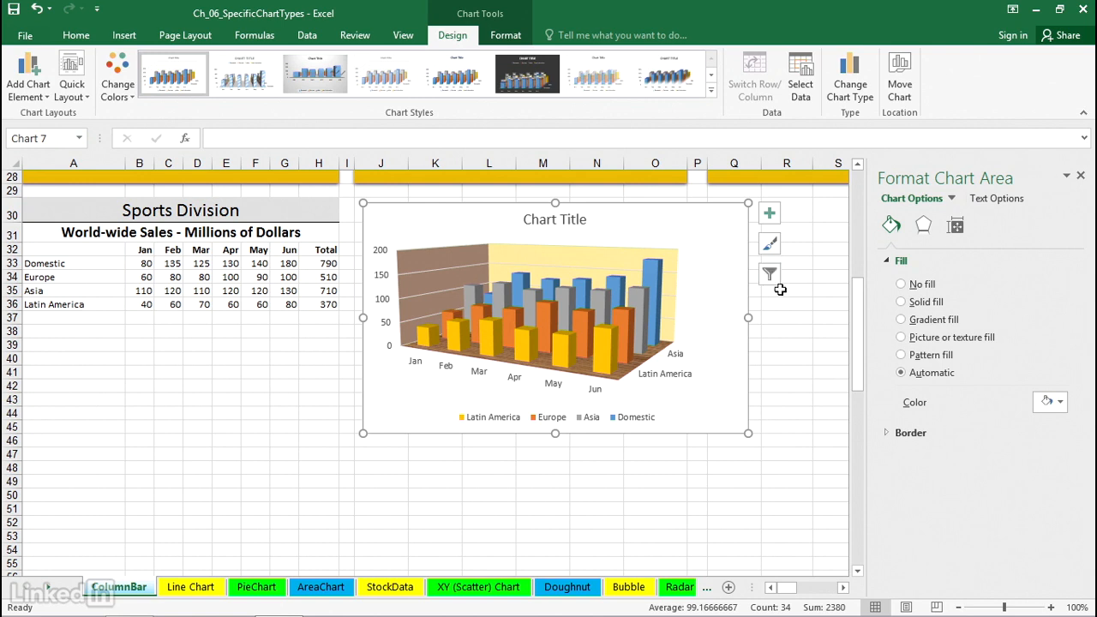
# Close the chart formatting settings and review the sheet's column and bar charts, across to the Salaries bar chart
pyautogui.scroll(3, 735, 259)
pyautogui.scroll(6, 734, 259)
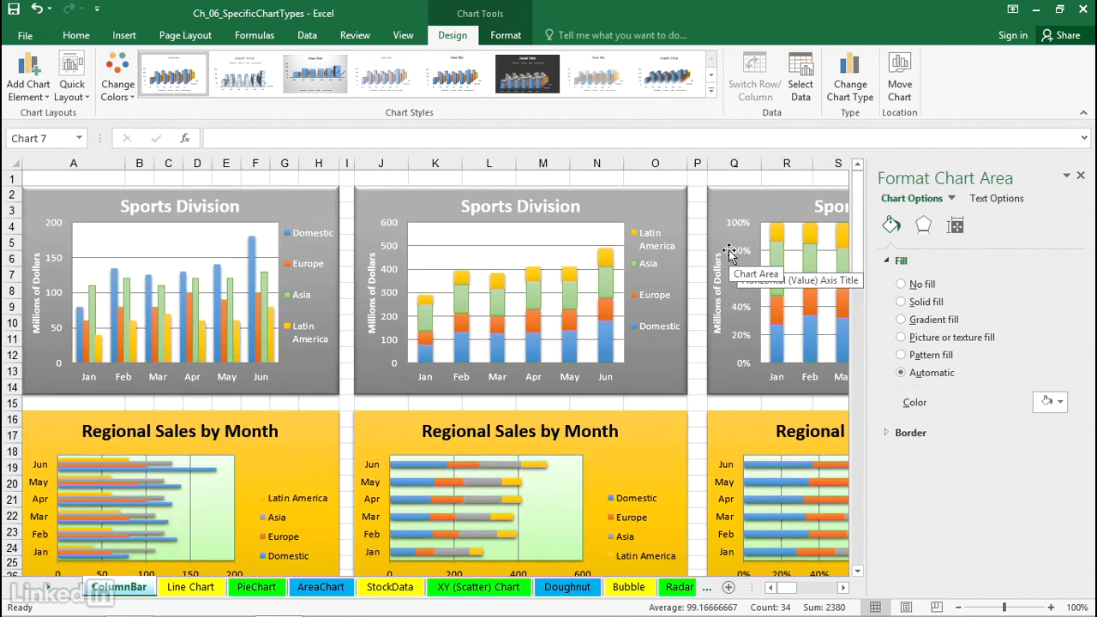
pyautogui.click(1081, 176)
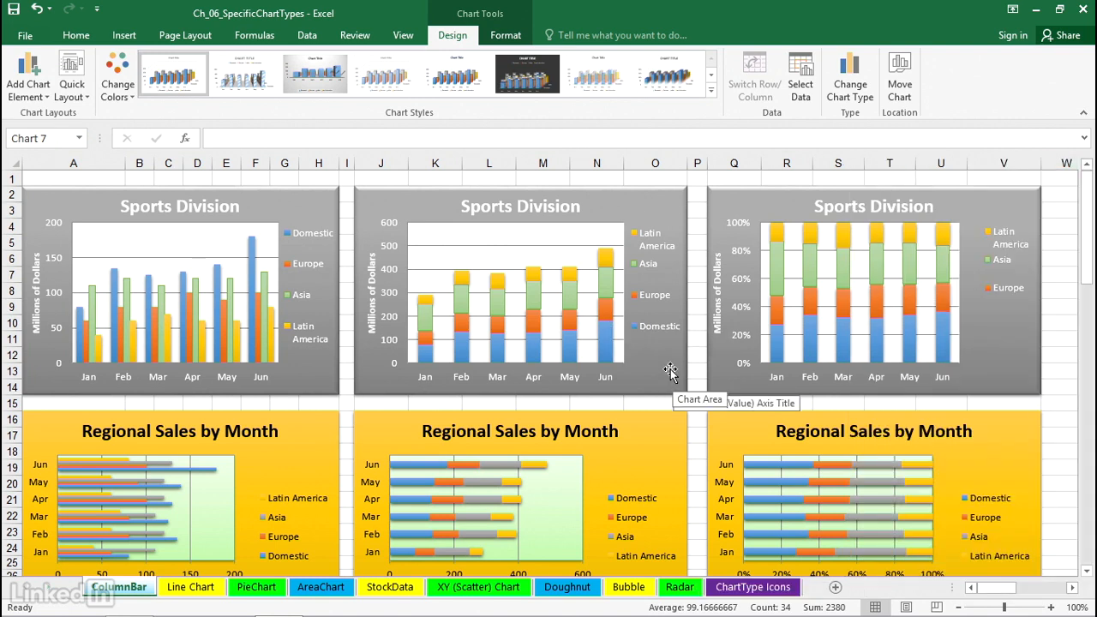
pyautogui.click(1070, 588)
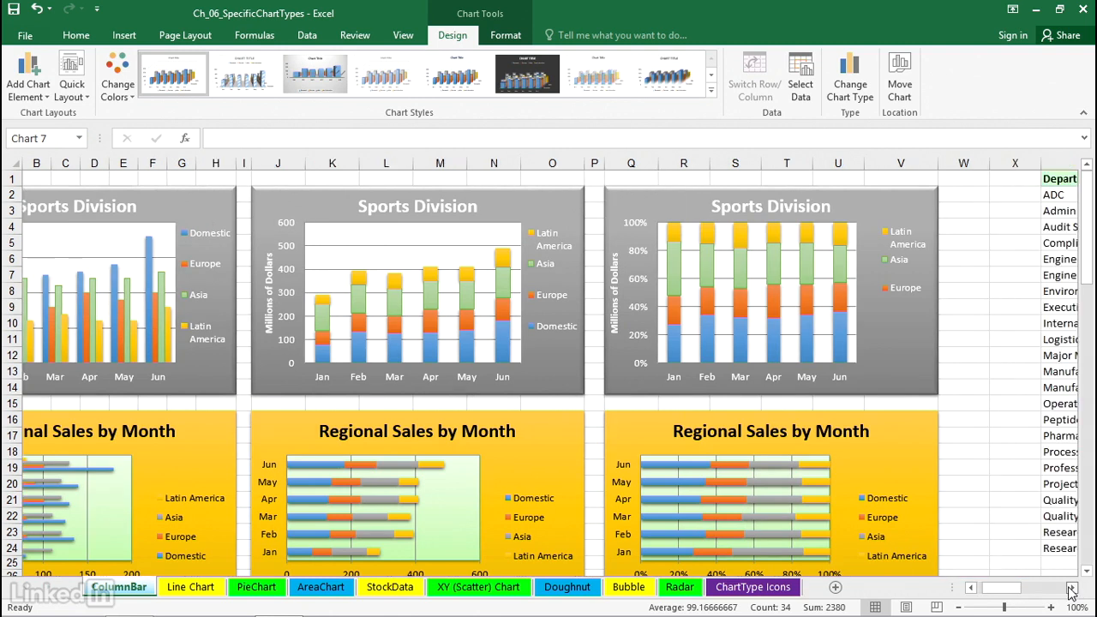
pyautogui.moveTo(1071, 589); pyautogui.dragTo(1071, 591)
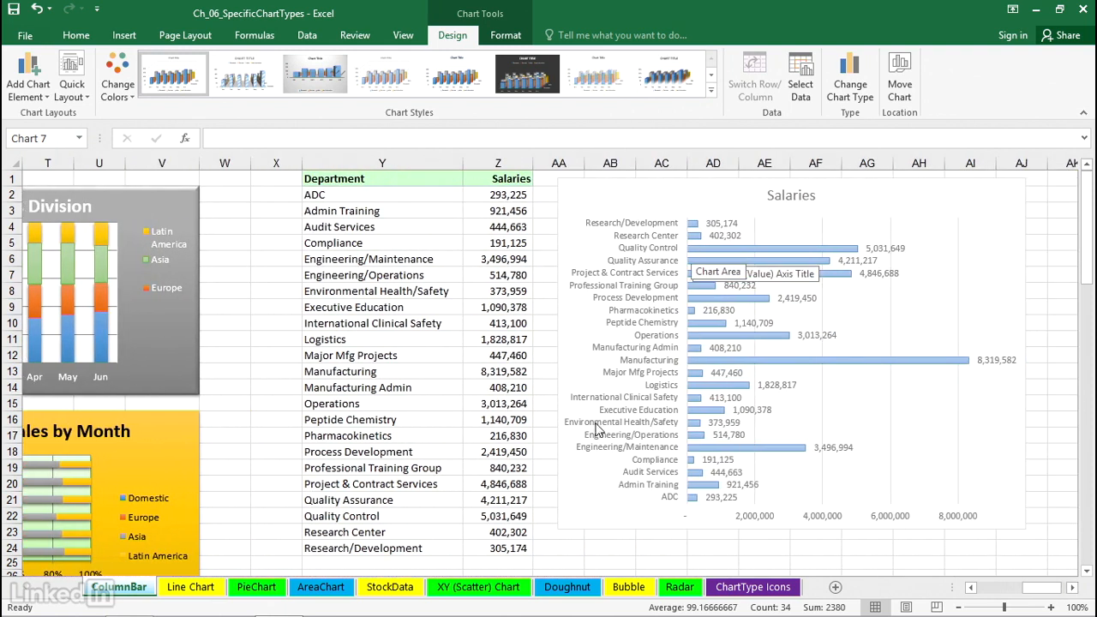